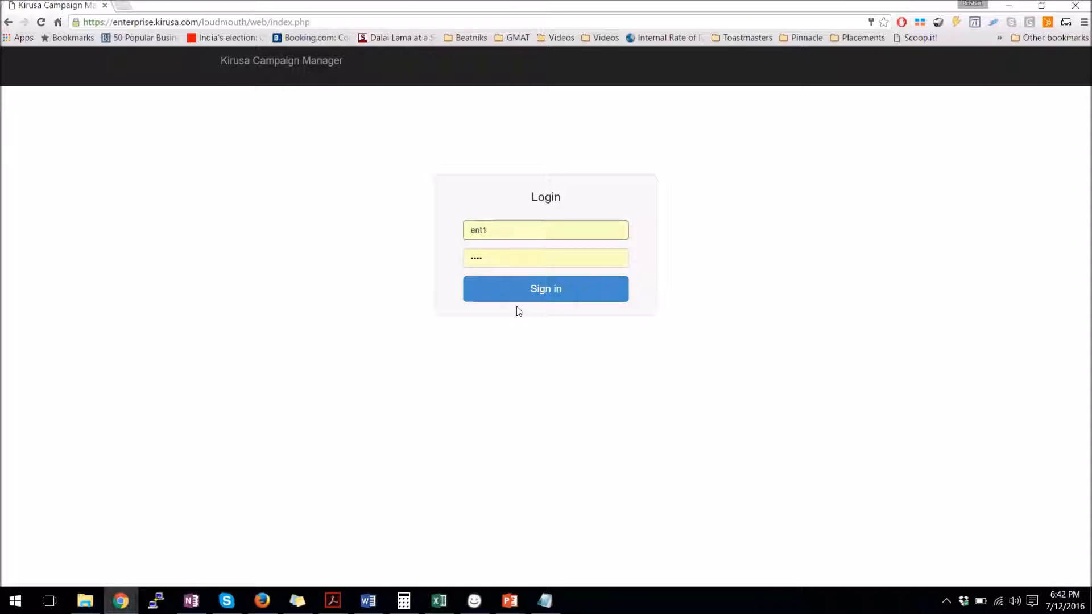
# Sign in to the Kirusa enterprise account with the saved credentials
pyautogui.click(536, 297)
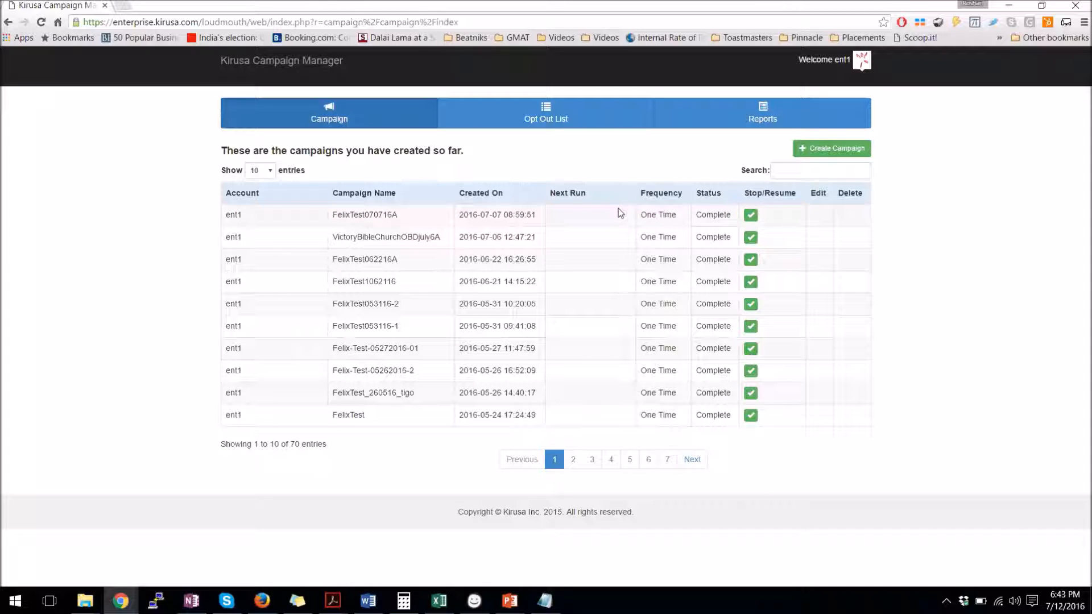
# Start a new campaign from the Campaign tab's campaign list
pyautogui.click(827, 155)
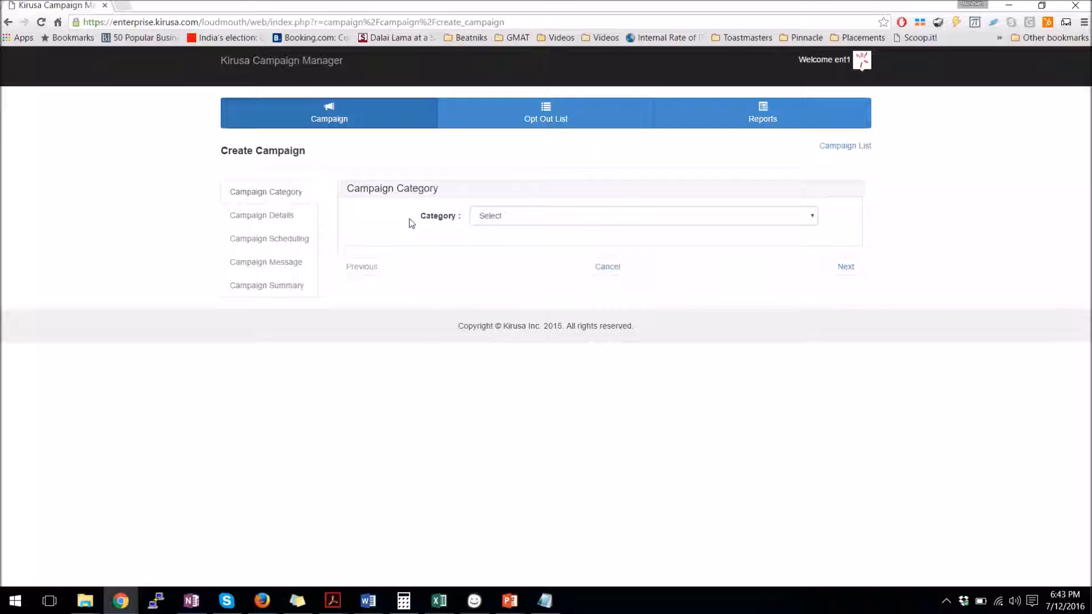
# Choose the 'OBD, SMS when OBD fails' category and continue to Campaign Details
pyautogui.click(496, 220)
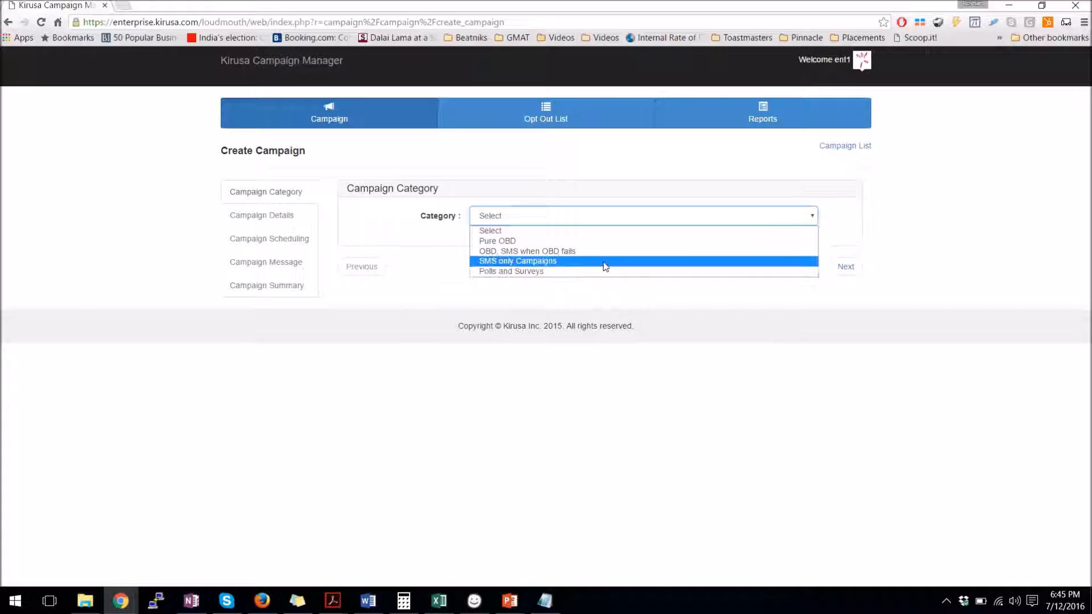
pyautogui.click(544, 251)
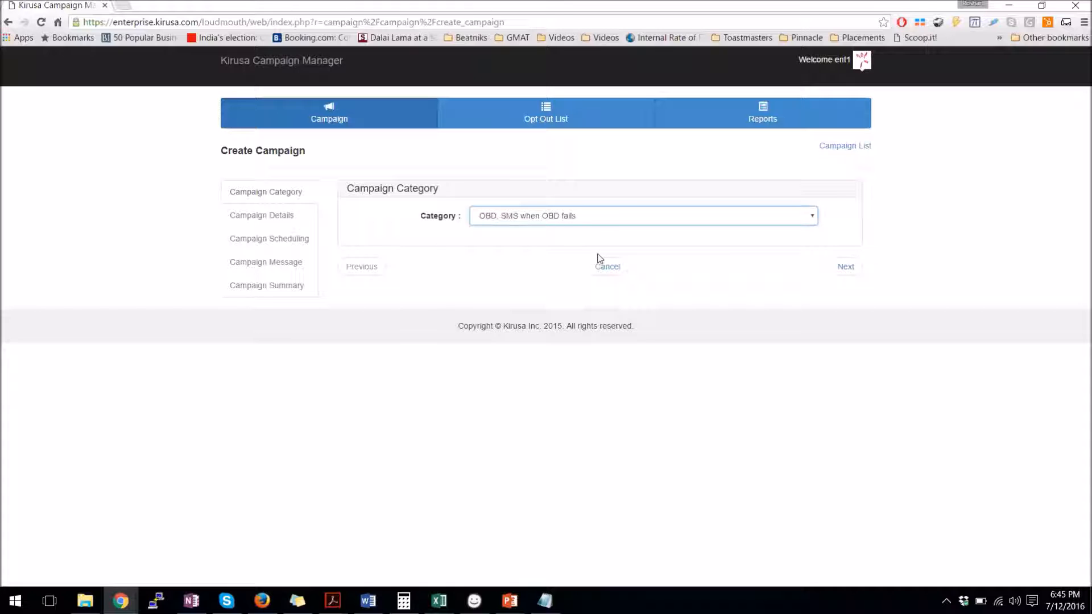
pyautogui.click(840, 275)
# Name the campaign with the user's name, 20160712 and 'Test', and dismiss the Gmail notification
pyautogui.click(518, 220)
pyautogui.write('Roshan-2016')
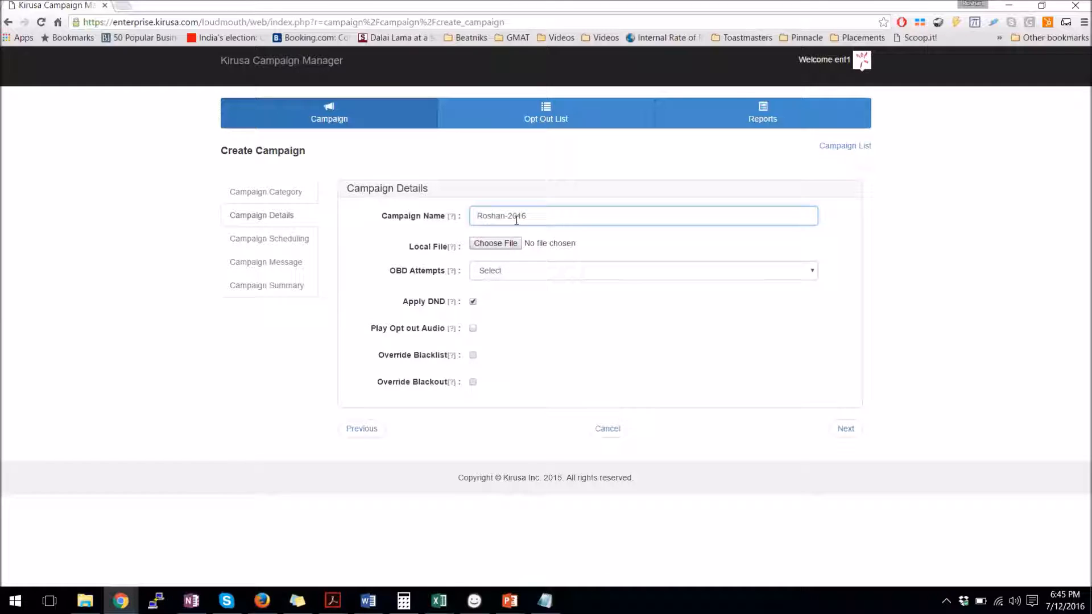
pyautogui.write('0712-Test')
pyautogui.moveTo(452, 218)
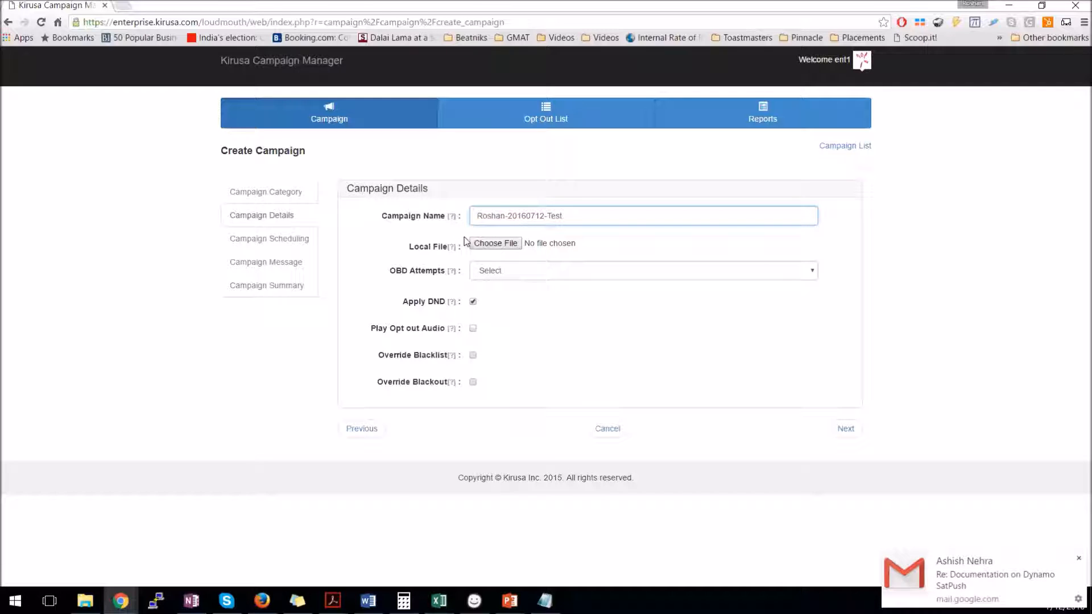
pyautogui.click(1078, 559)
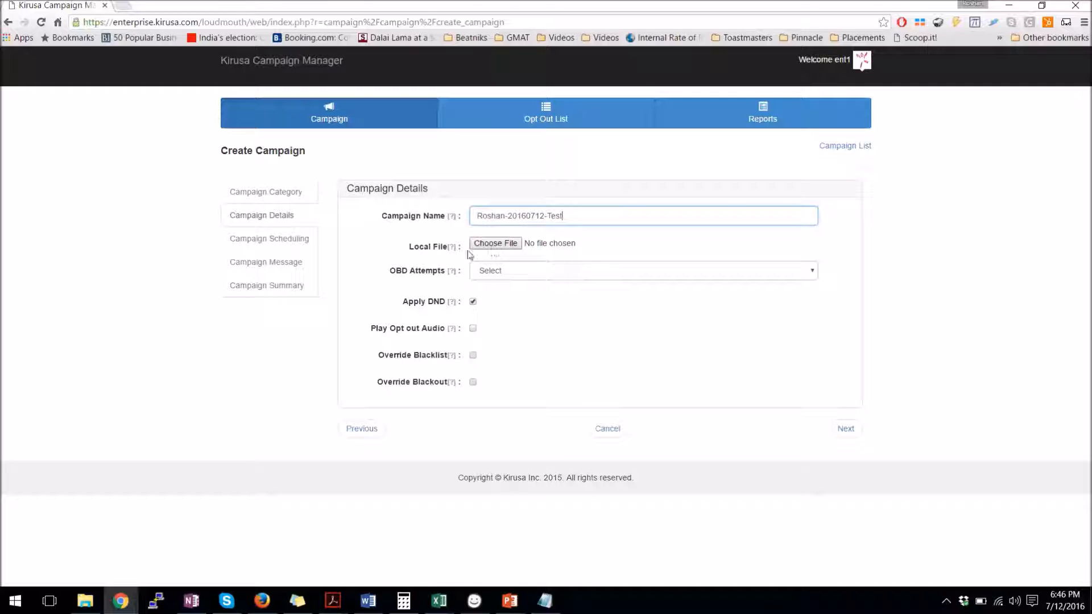
pyautogui.moveTo(449, 254)
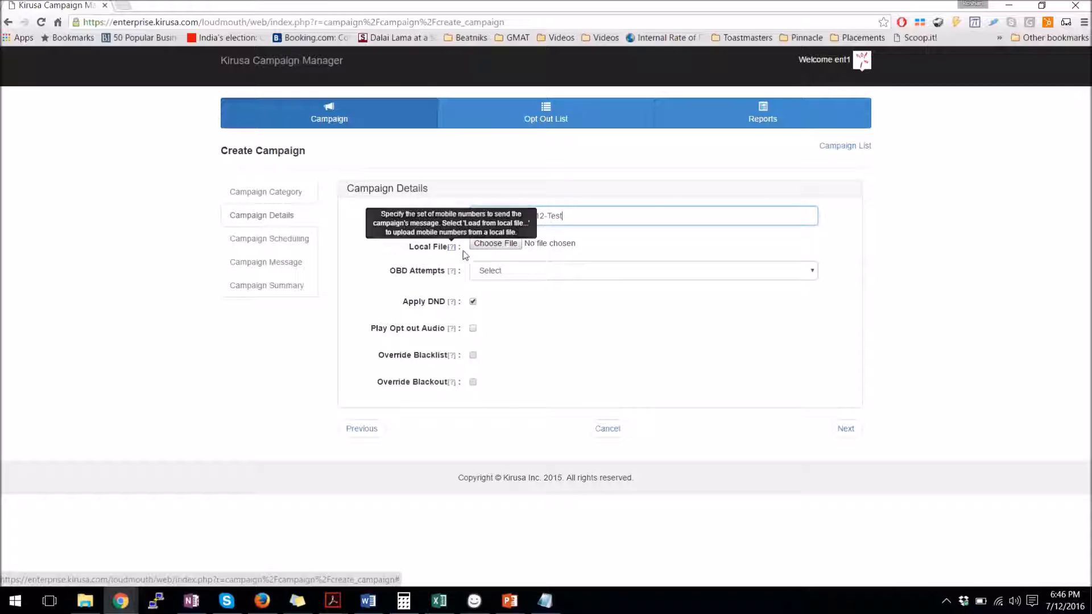
# Attach GhanaMSISDN-ELM Test from Downloads > ELM Demo, after checking its numbers in Notepad
pyautogui.click(482, 248)
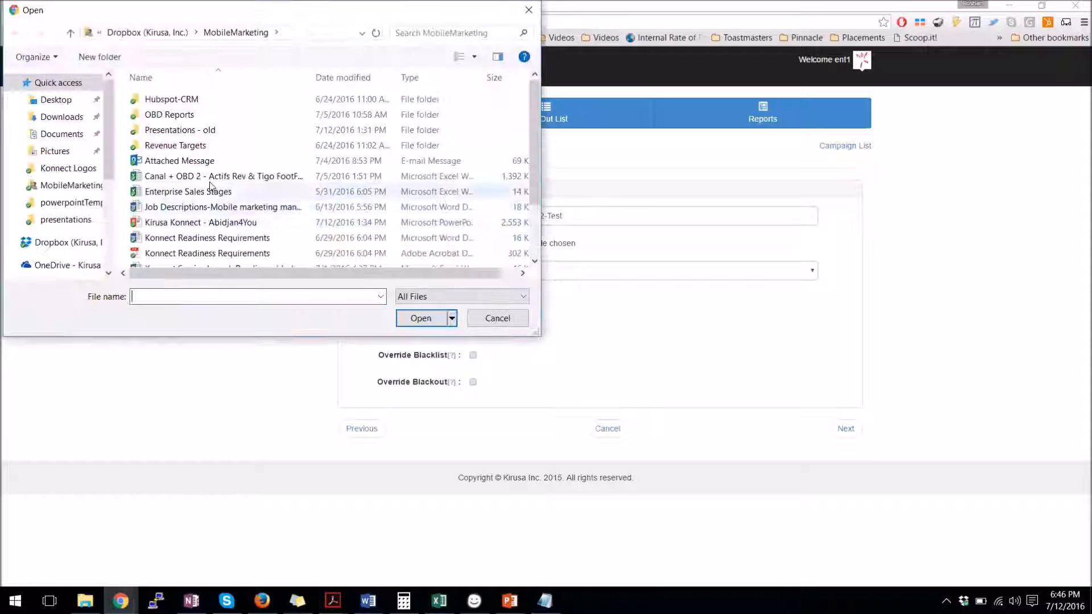
pyautogui.click(60, 117)
pyautogui.click(199, 155)
pyautogui.press('e')
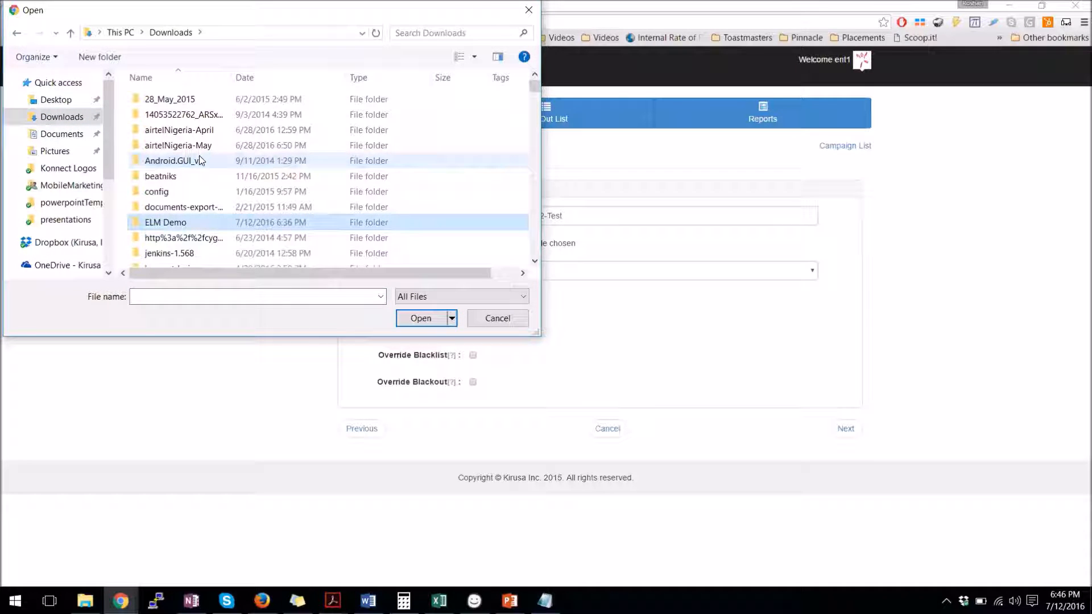
pyautogui.doubleClick(190, 222)
pyautogui.click(176, 116)
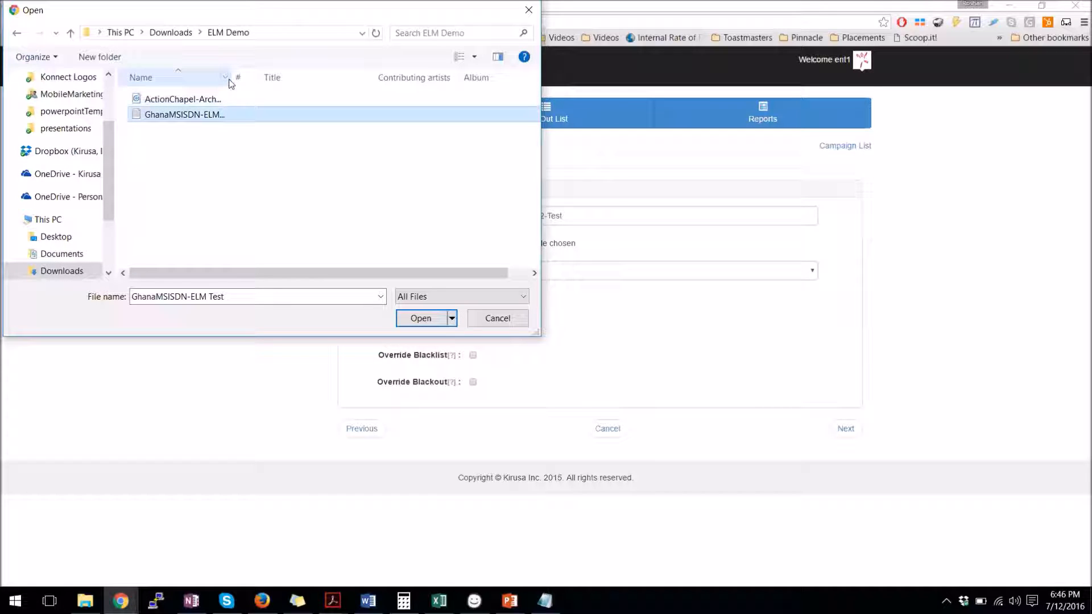
pyautogui.moveTo(230, 78); pyautogui.dragTo(316, 78)
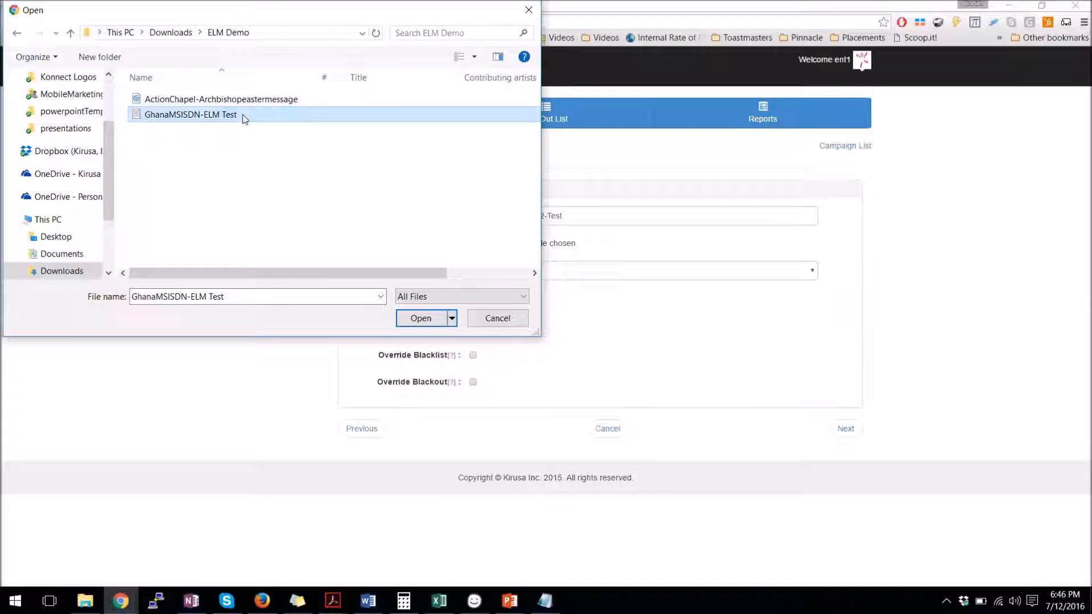
pyautogui.click(545, 601)
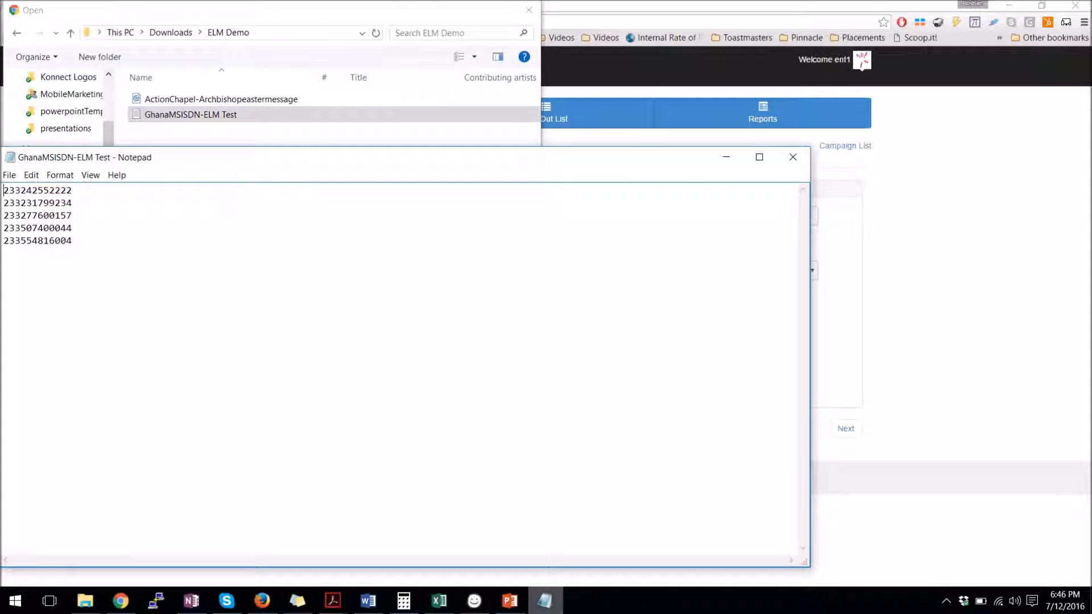
pyautogui.hotkey('alt', 'Tab')
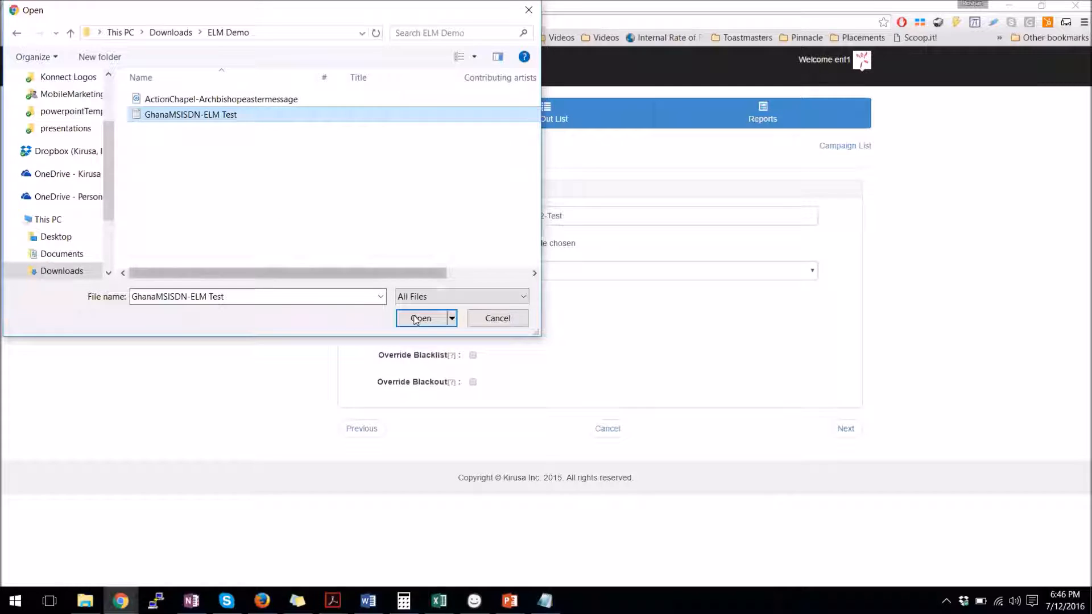
pyautogui.click(419, 319)
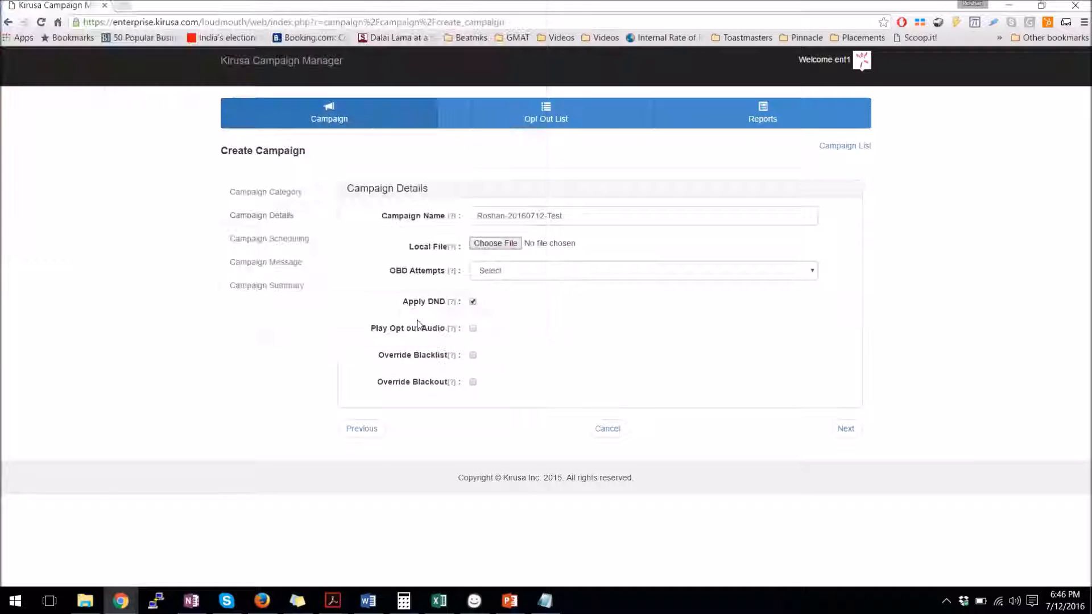
# Show the available OBD Attempts options
pyautogui.click(530, 274)
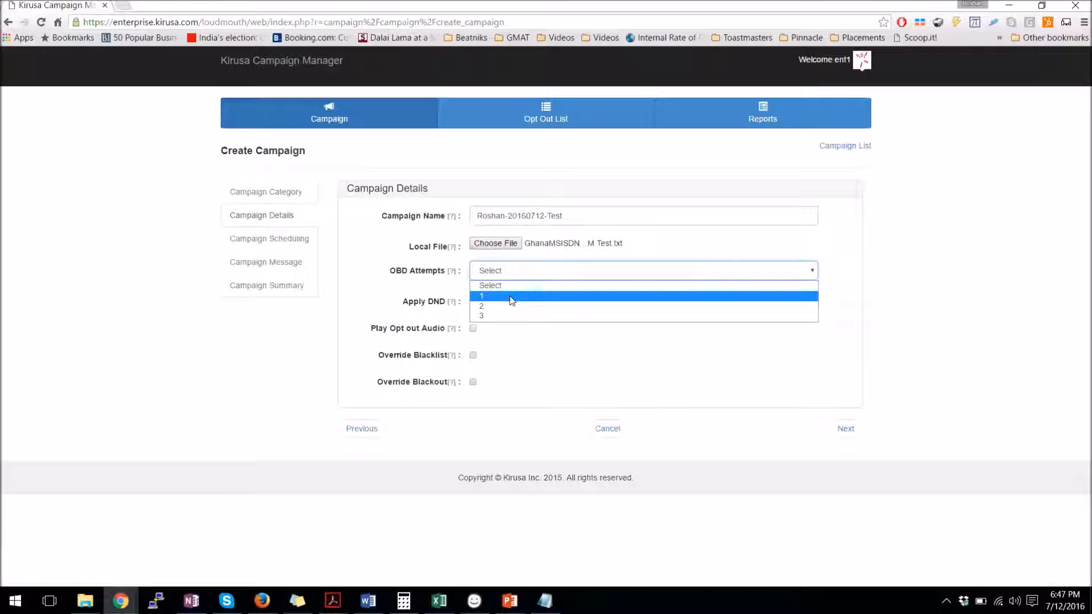
# Set OBD attempts to 1 and advance to the Scheduling step
pyautogui.click(510, 296)
pyautogui.moveTo(450, 307)
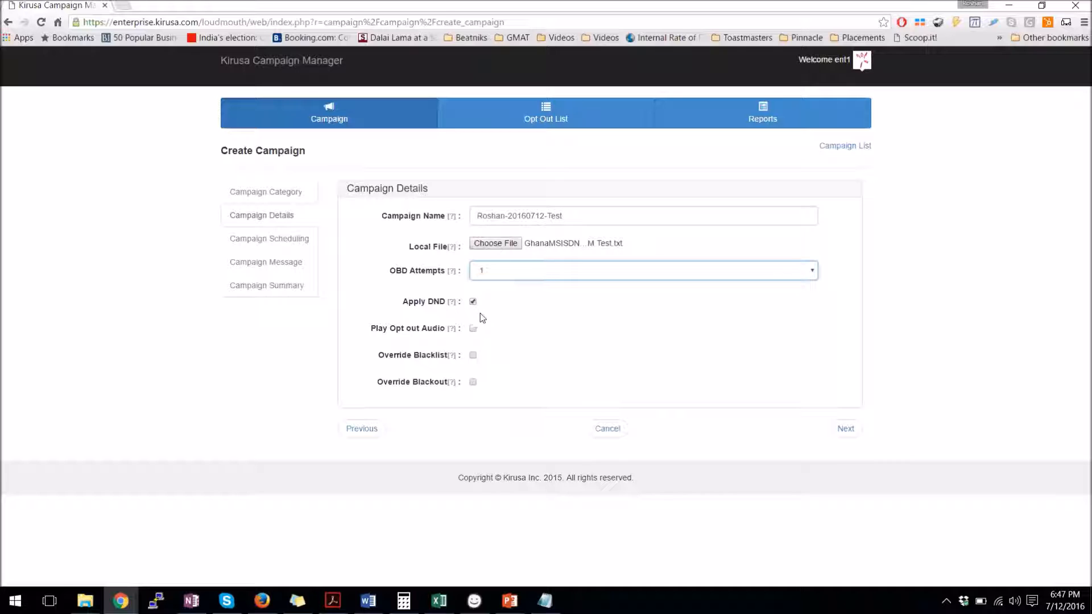
pyautogui.moveTo(451, 334)
pyautogui.moveTo(453, 357)
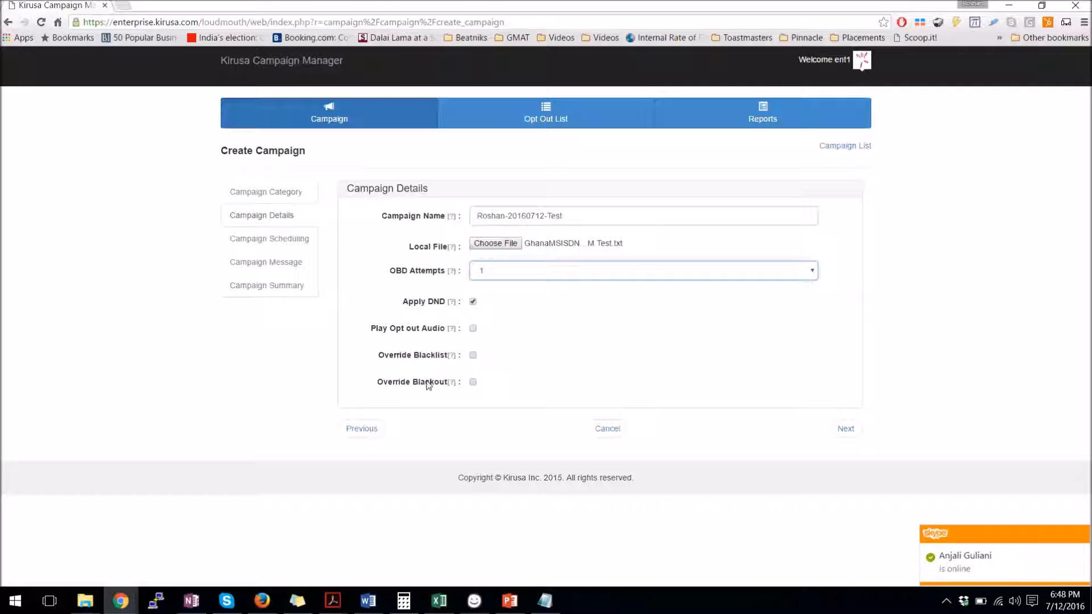
pyautogui.moveTo(452, 385)
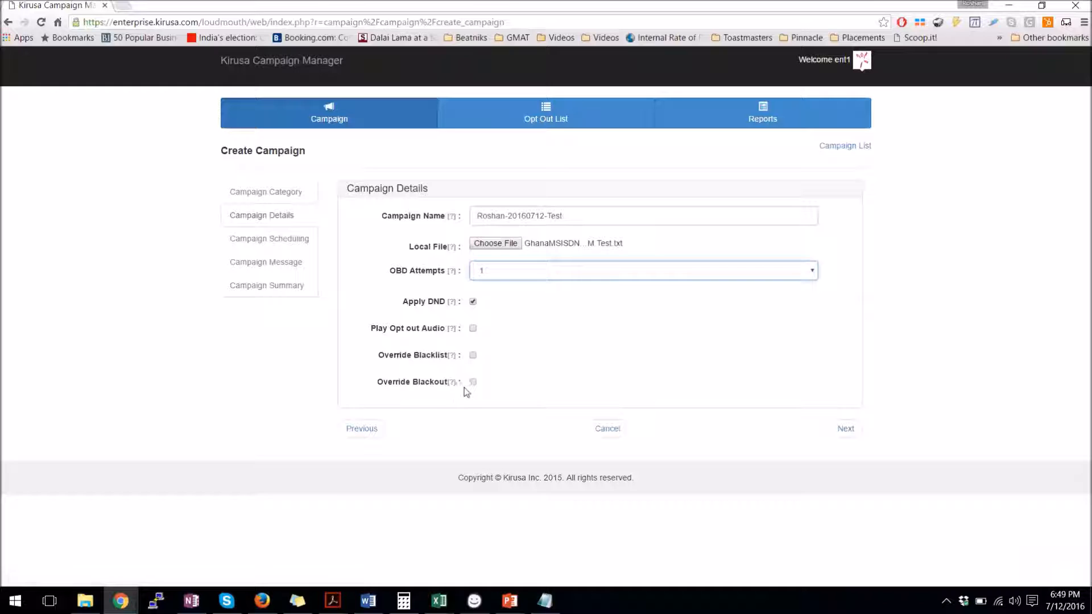
pyautogui.click(845, 430)
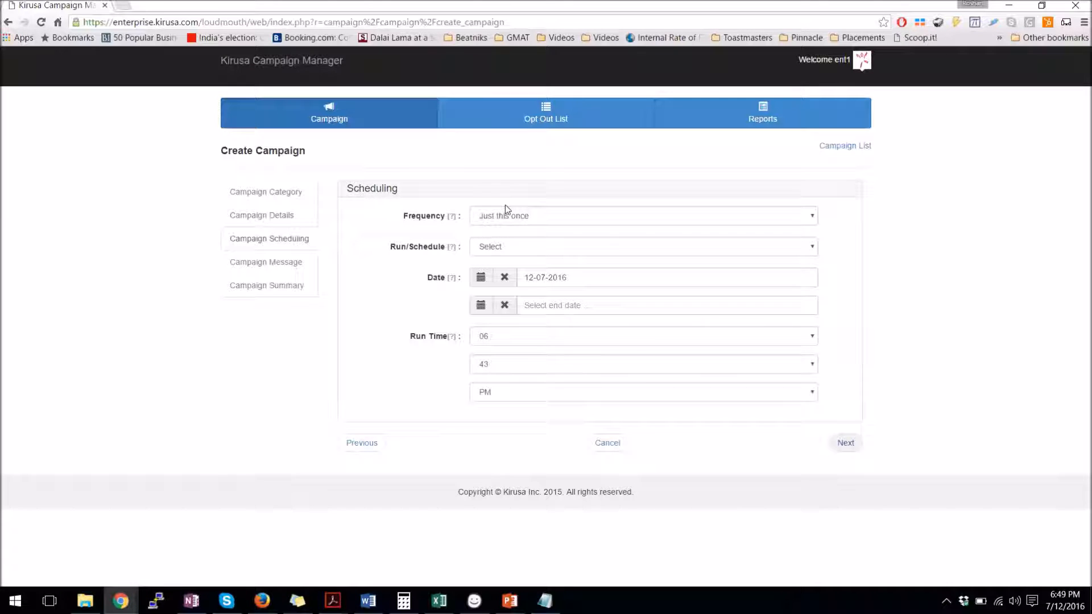
# Keep the frequency at Just this once and set Run/Schedule to Immediately
pyautogui.click(508, 220)
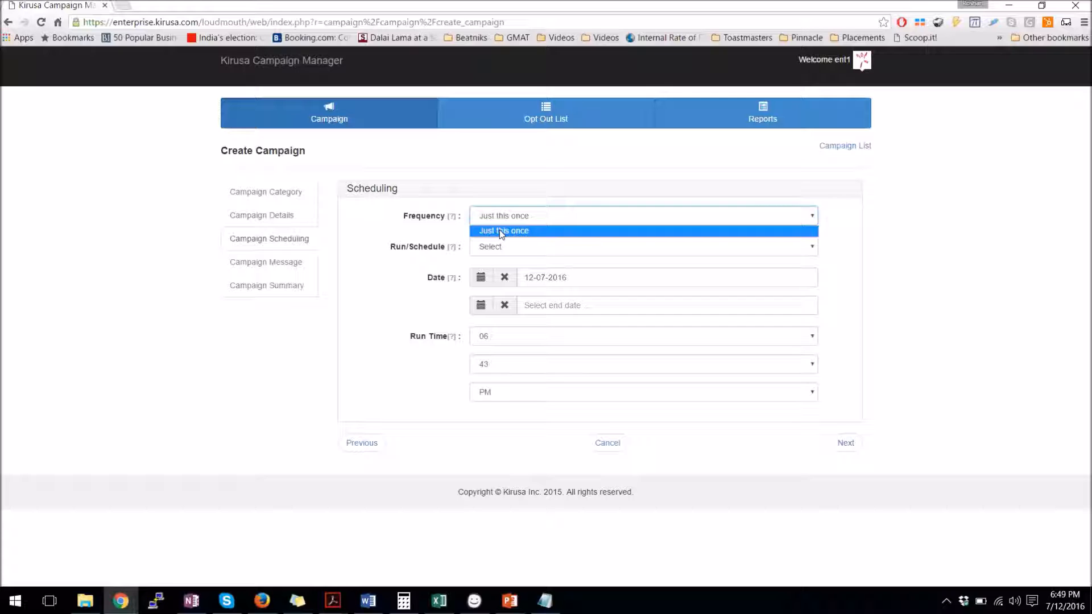
pyautogui.click(501, 232)
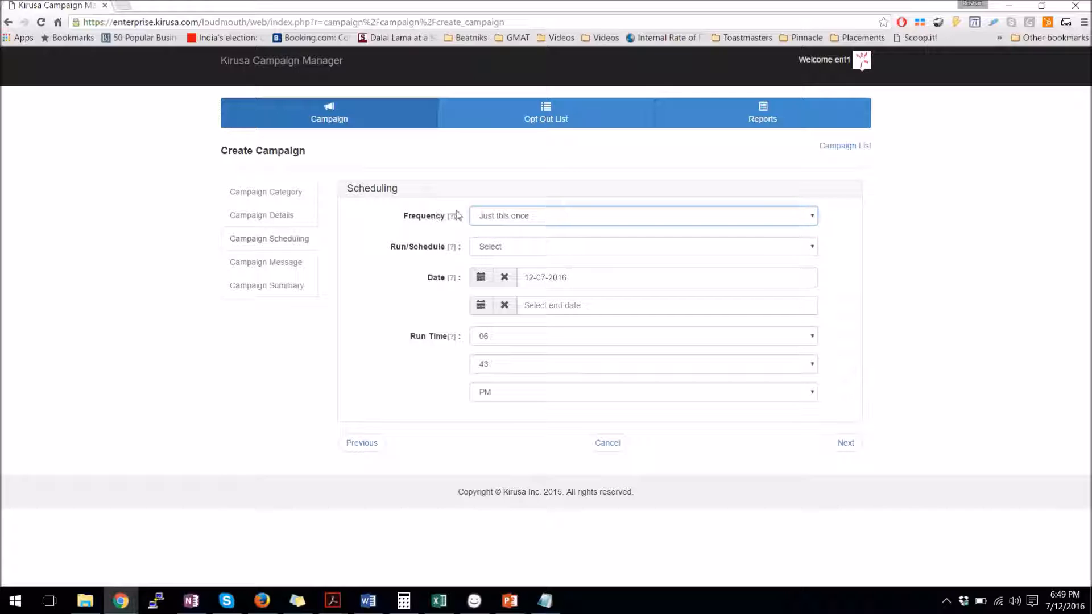
pyautogui.click(494, 217)
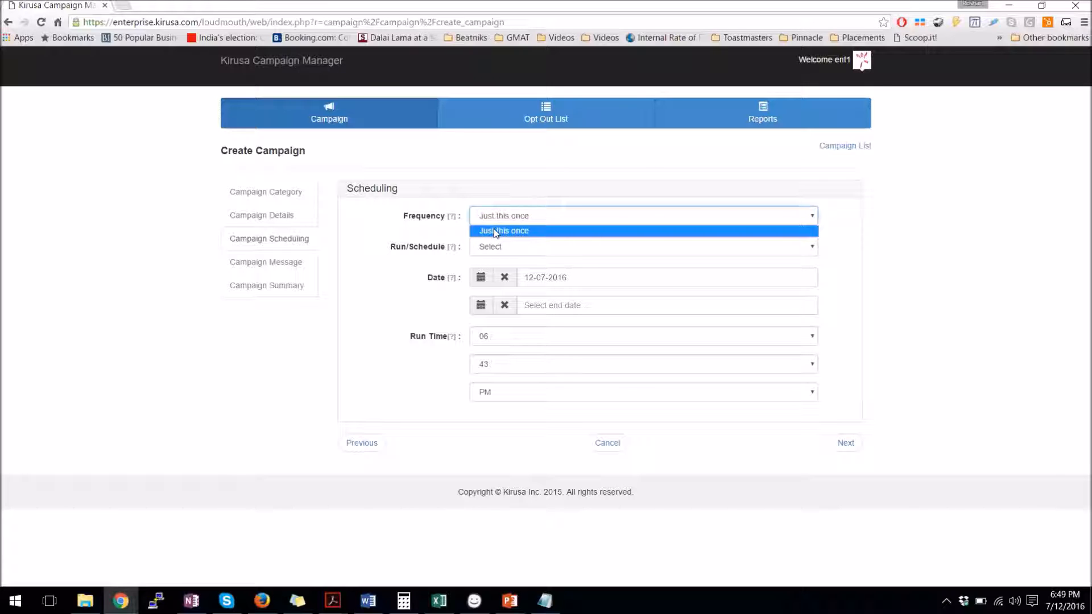
pyautogui.click(493, 230)
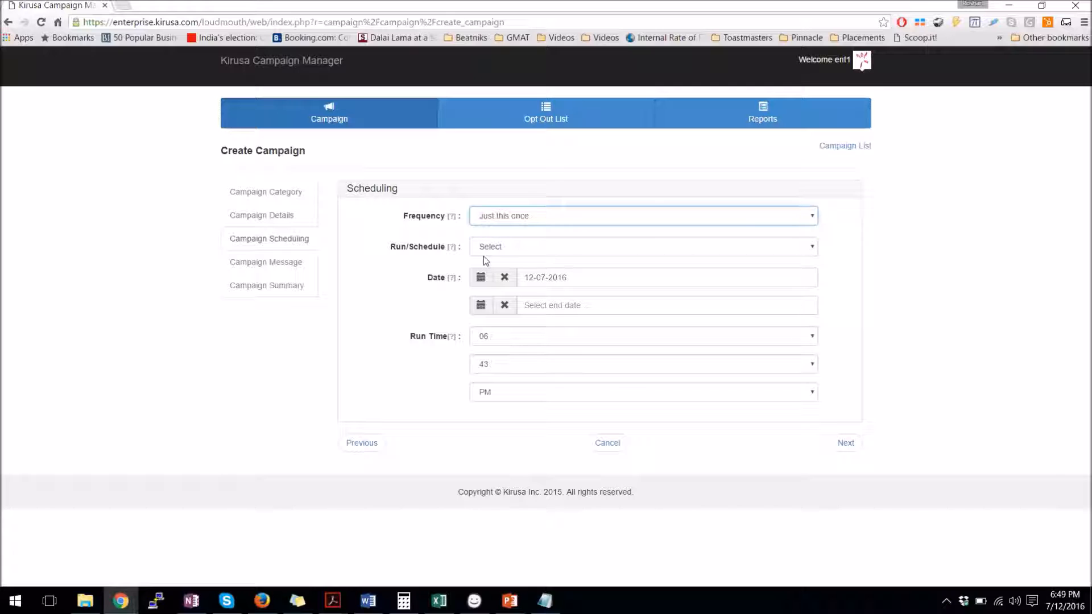
pyautogui.click(486, 250)
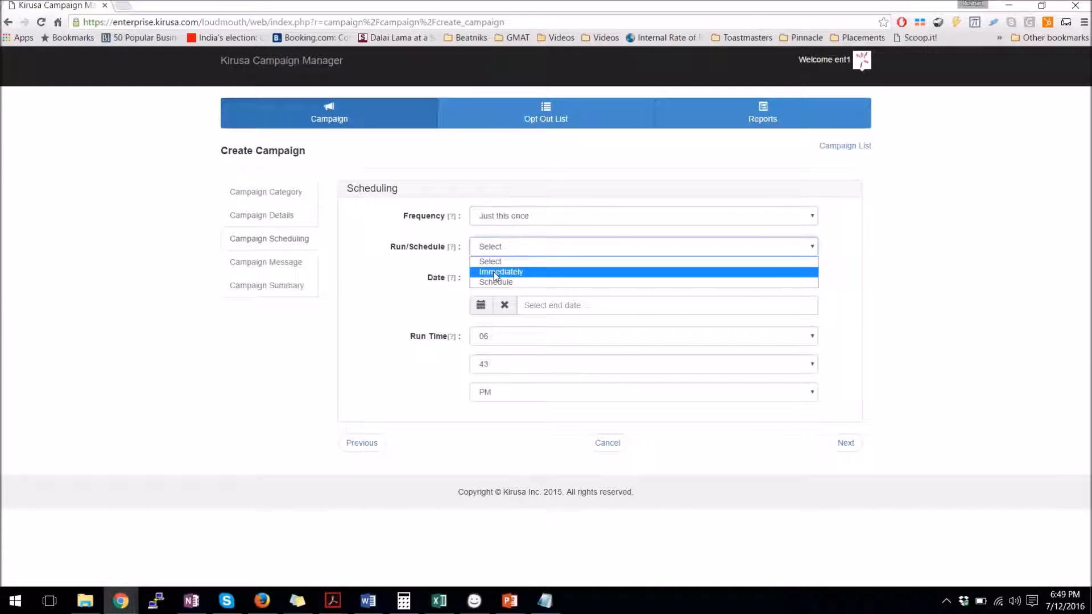
pyautogui.click(493, 272)
pyautogui.click(495, 247)
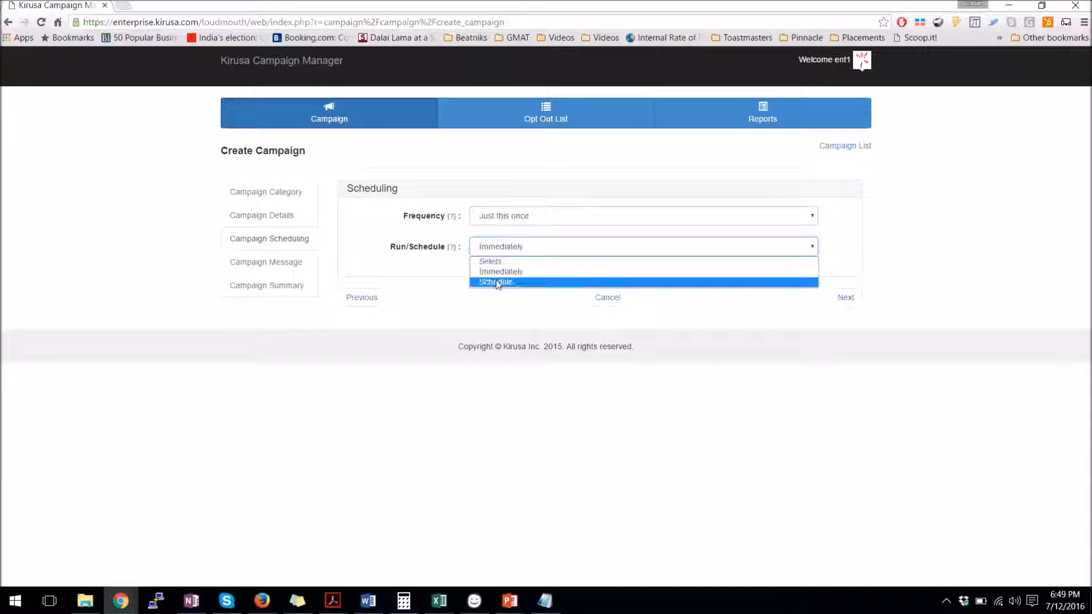
pyautogui.click(496, 282)
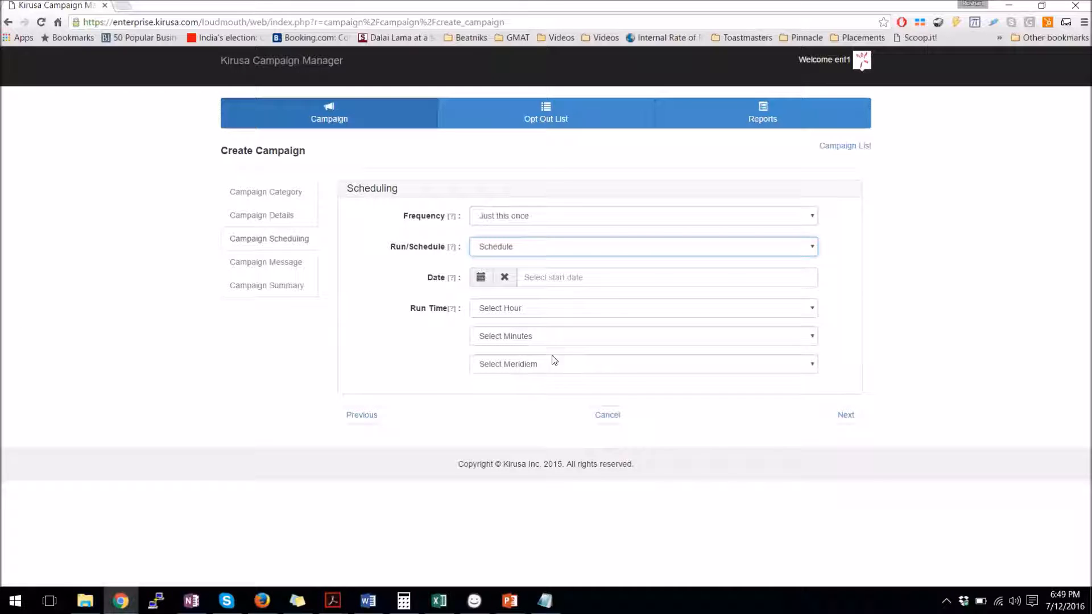
pyautogui.click(501, 252)
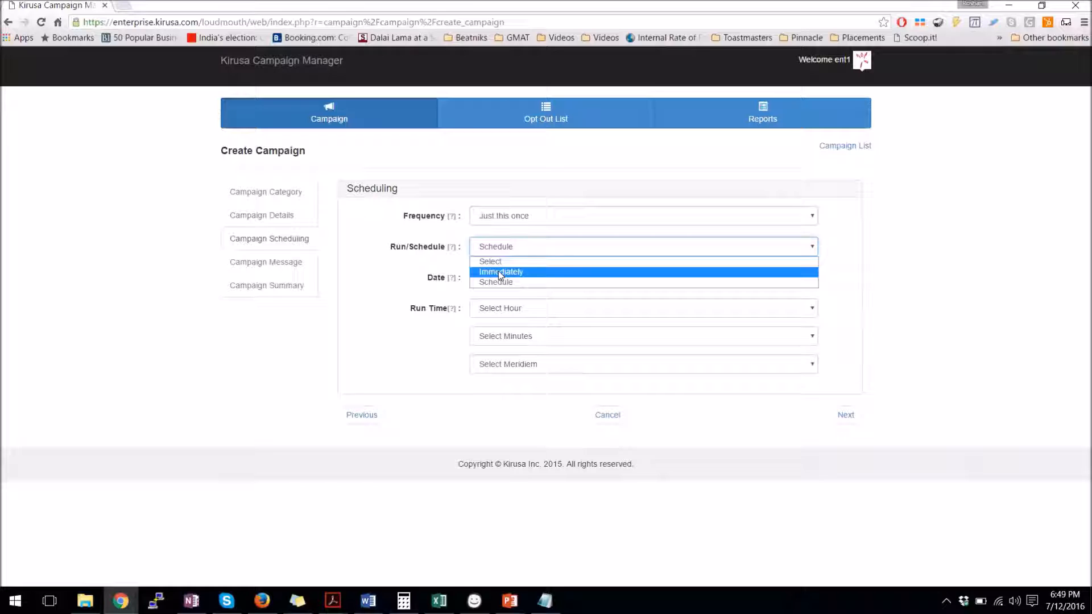
pyautogui.click(498, 273)
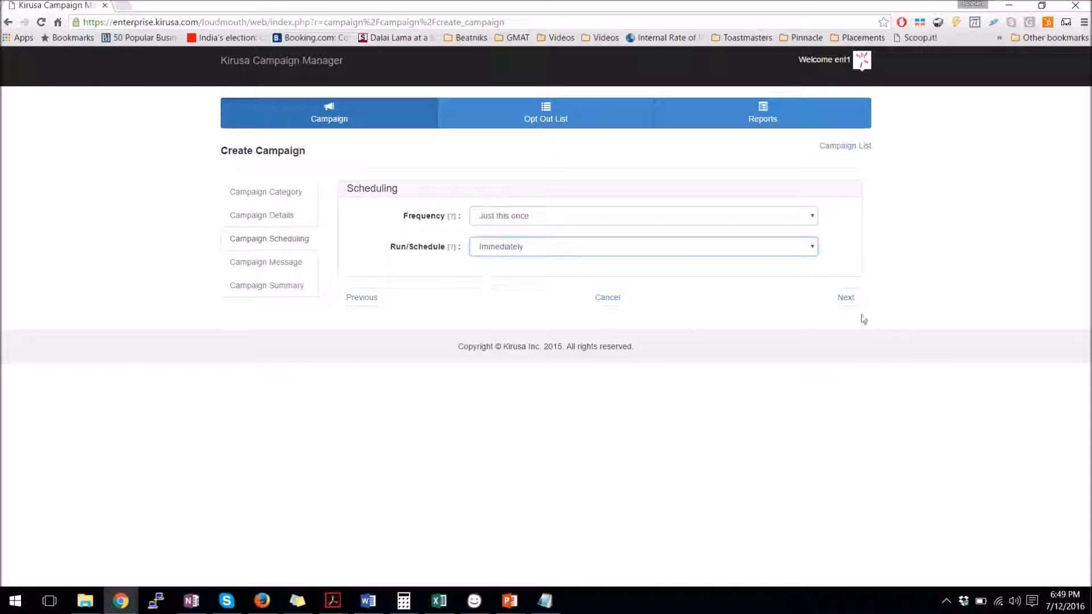
# On the Campaign Message step, set OBD Caller ID and Sender Address Mask to 2510
pyautogui.click(846, 297)
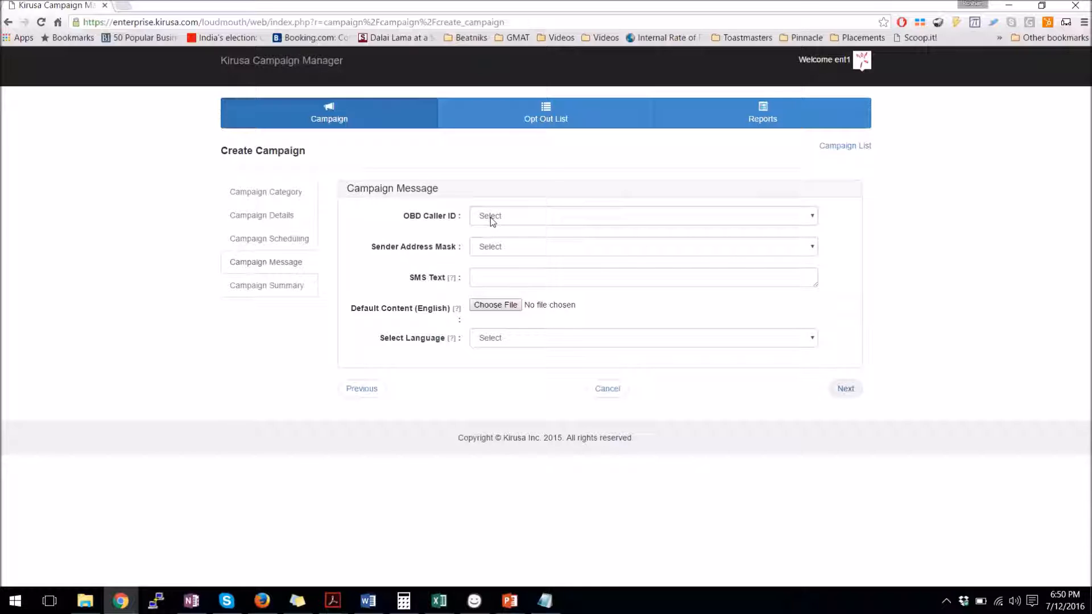
pyautogui.click(490, 217)
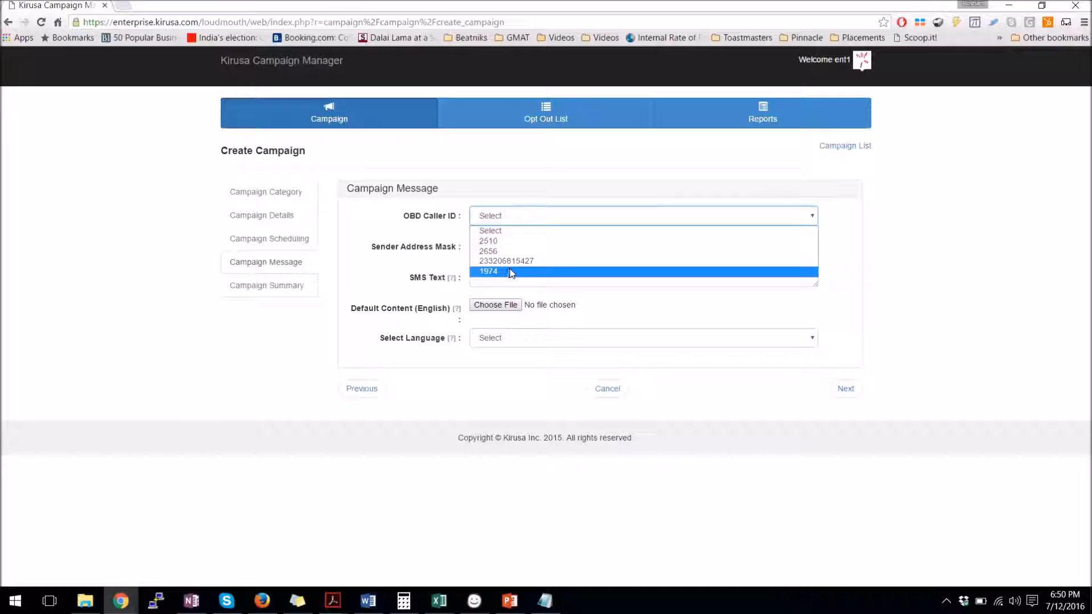
pyautogui.click(513, 240)
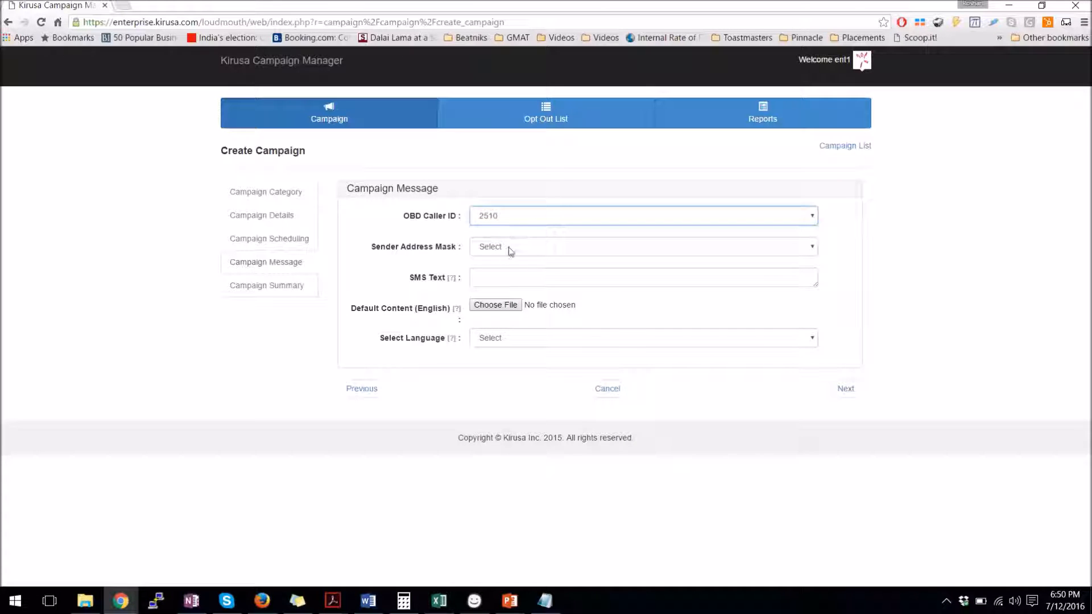
pyautogui.click(504, 254)
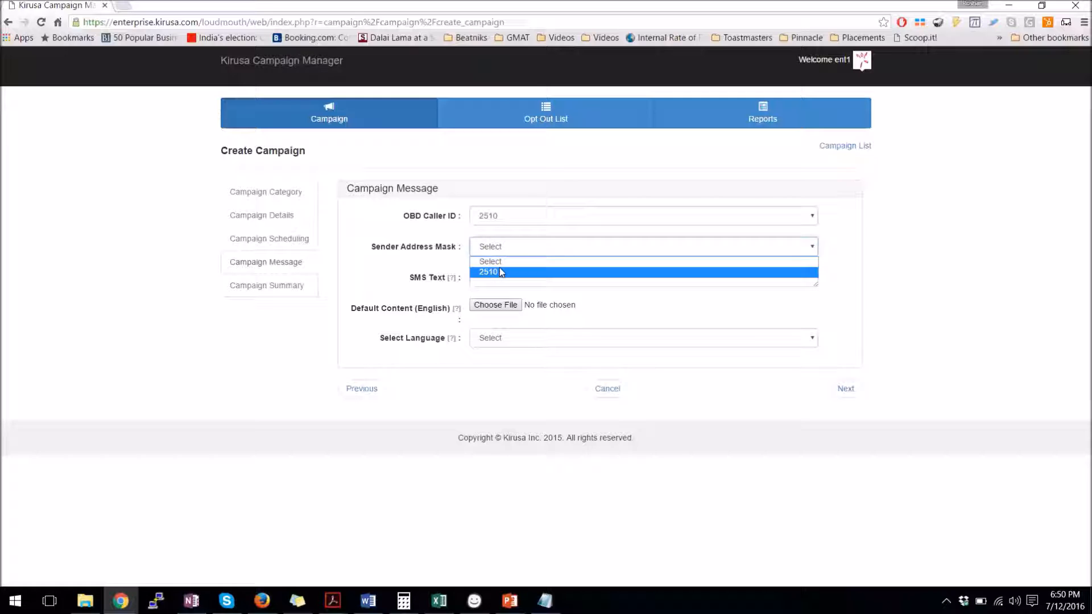
pyautogui.click(499, 270)
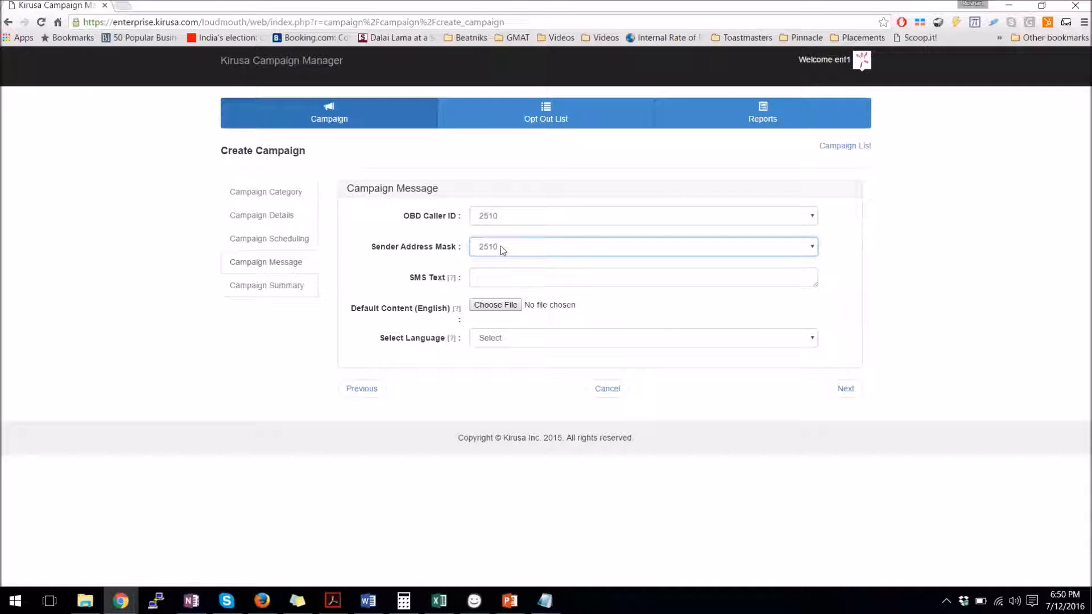
pyautogui.click(498, 277)
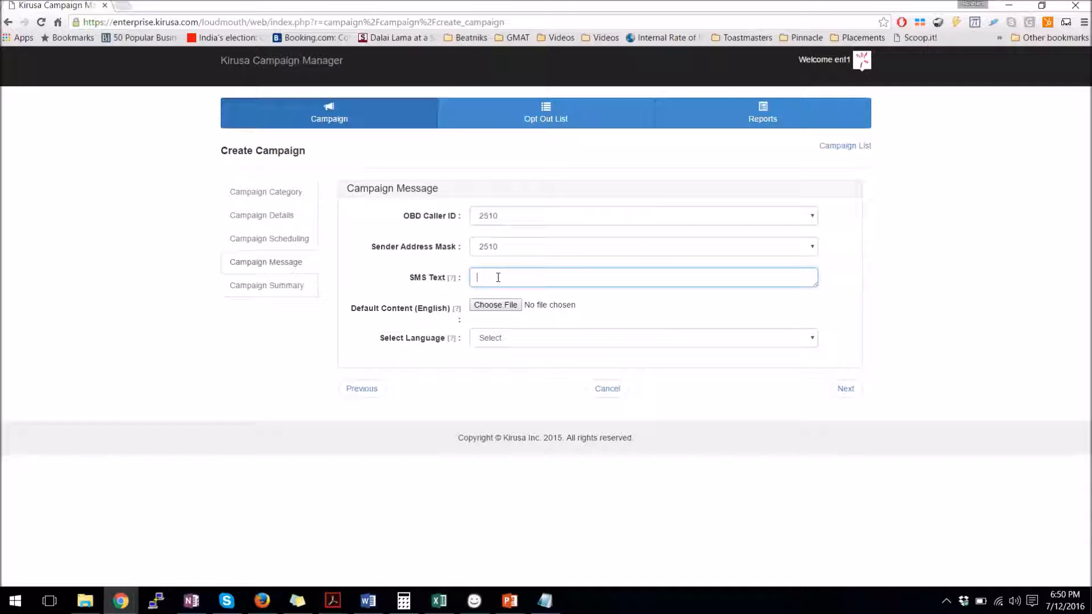
# Enter the SMS text 'Test Message - OBD Demo - ' followed by the user's name
pyautogui.write('Test Message - OBD Demo - Roshan')
pyautogui.moveTo(451, 284)
# Attach the ActionChapel-Archbishopeastermessage audio as the default English content
pyautogui.click(497, 336)
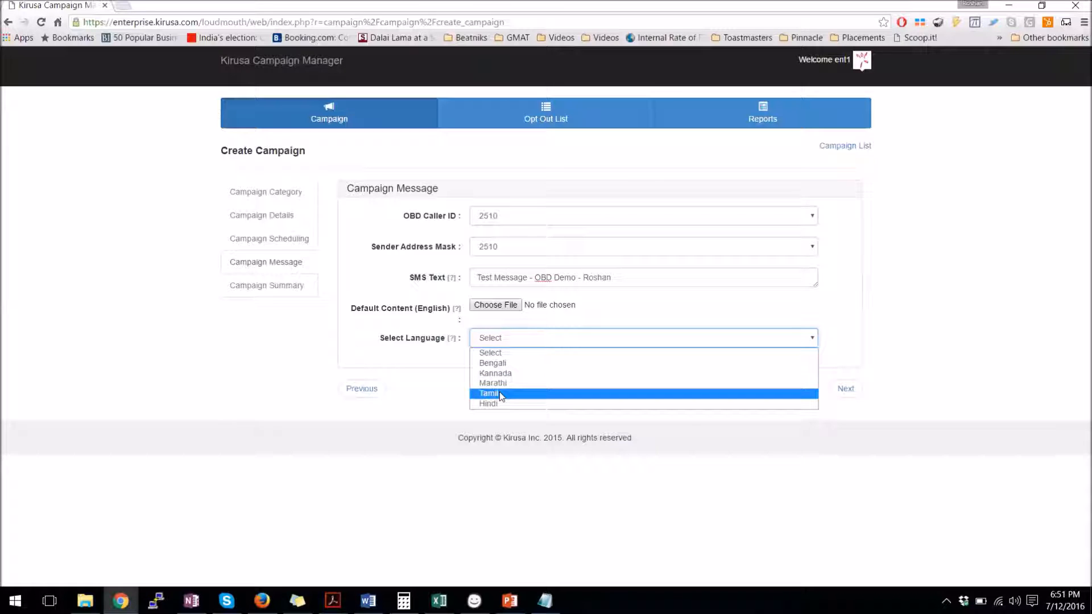
pyautogui.click(462, 323)
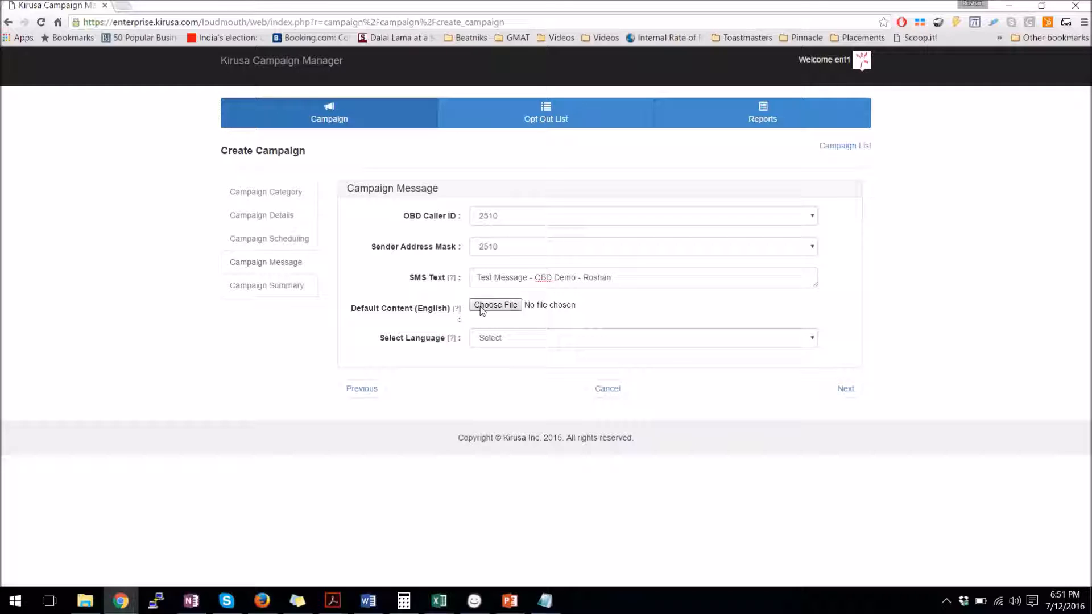
pyautogui.click(480, 308)
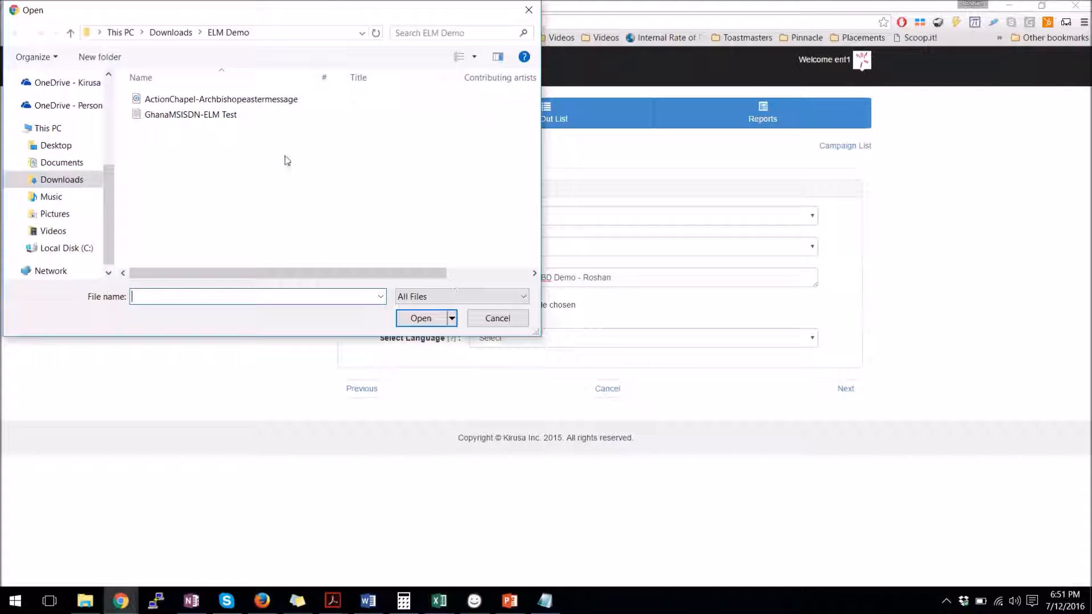
pyautogui.click(245, 101)
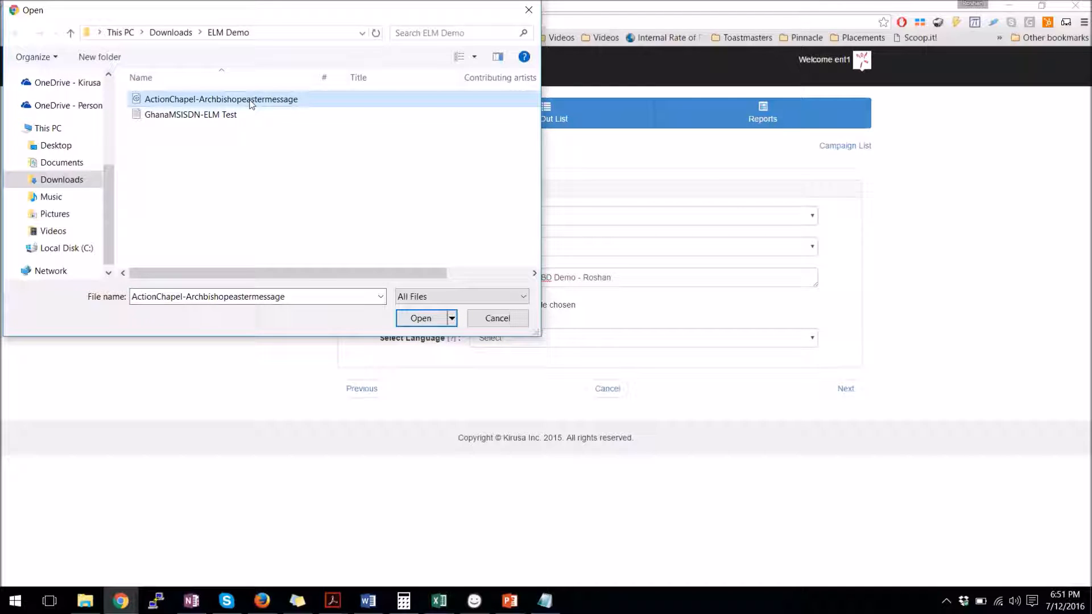
pyautogui.click(415, 324)
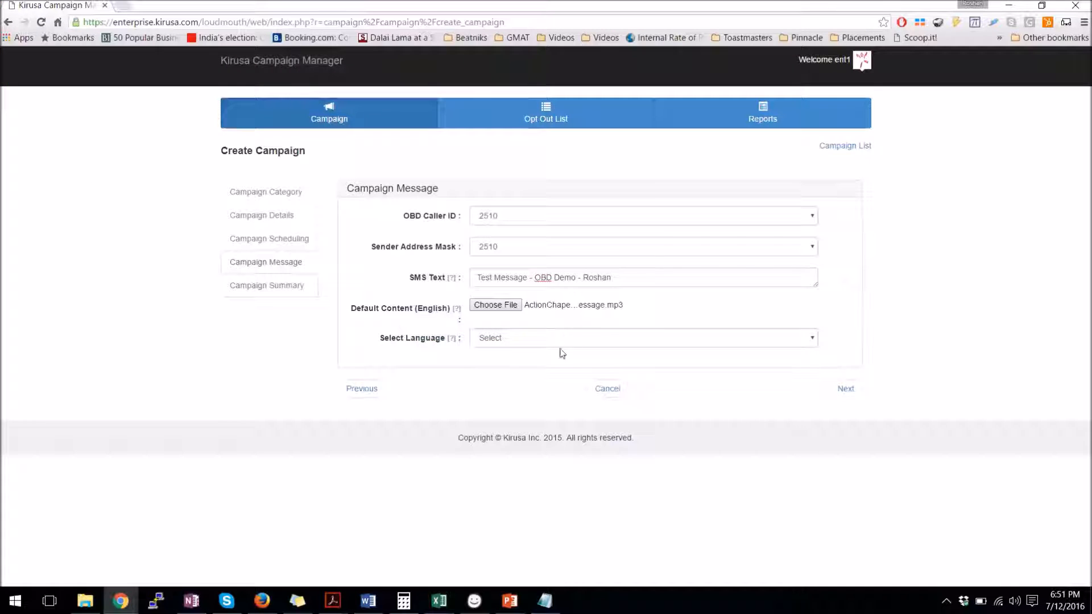
pyautogui.click(652, 343)
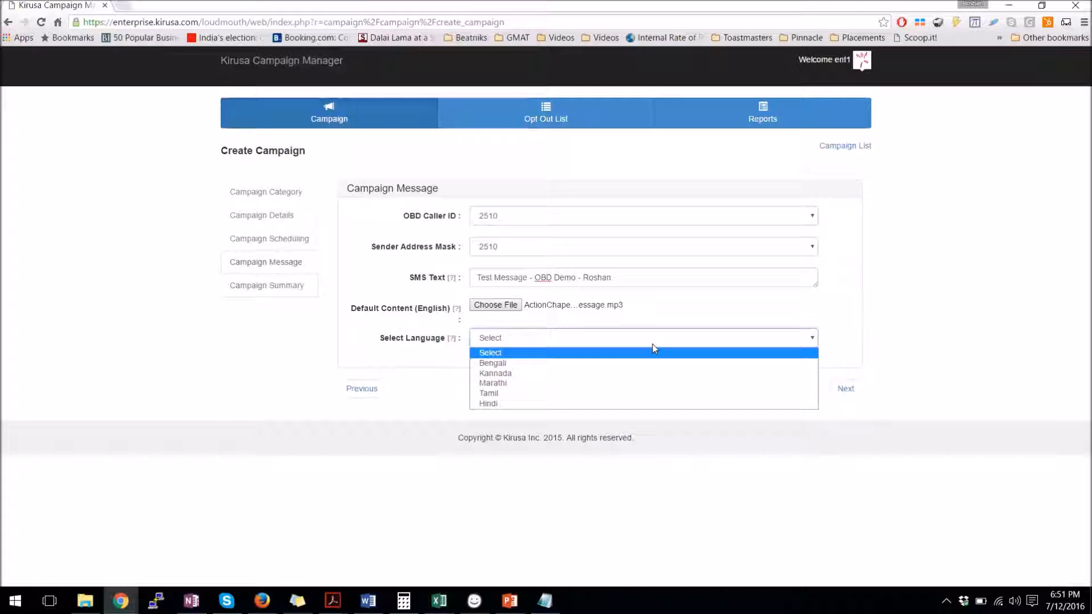
pyautogui.click(640, 362)
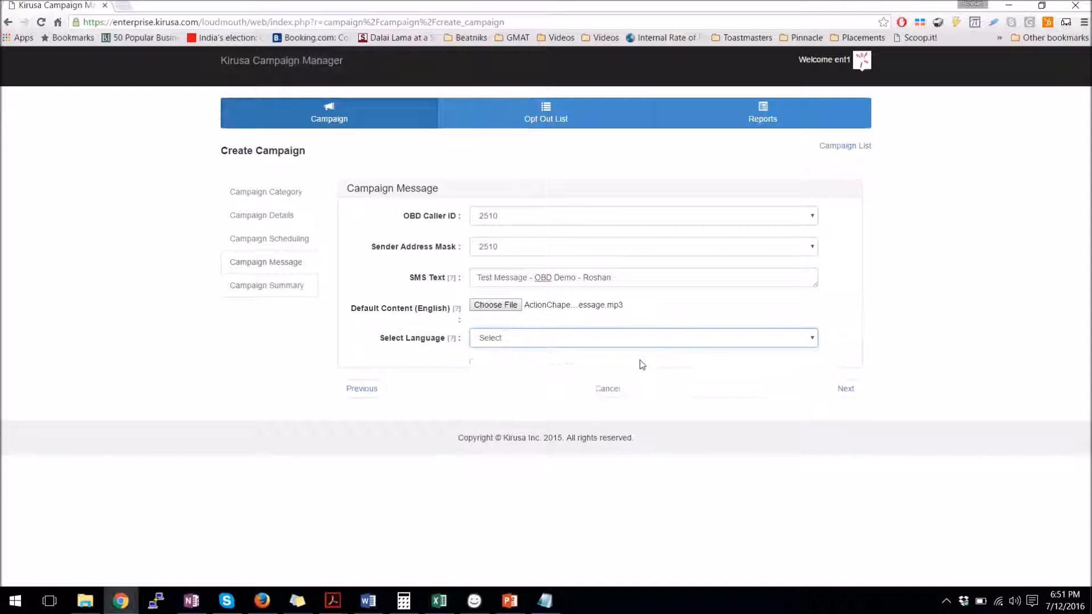
pyautogui.moveTo(456, 371)
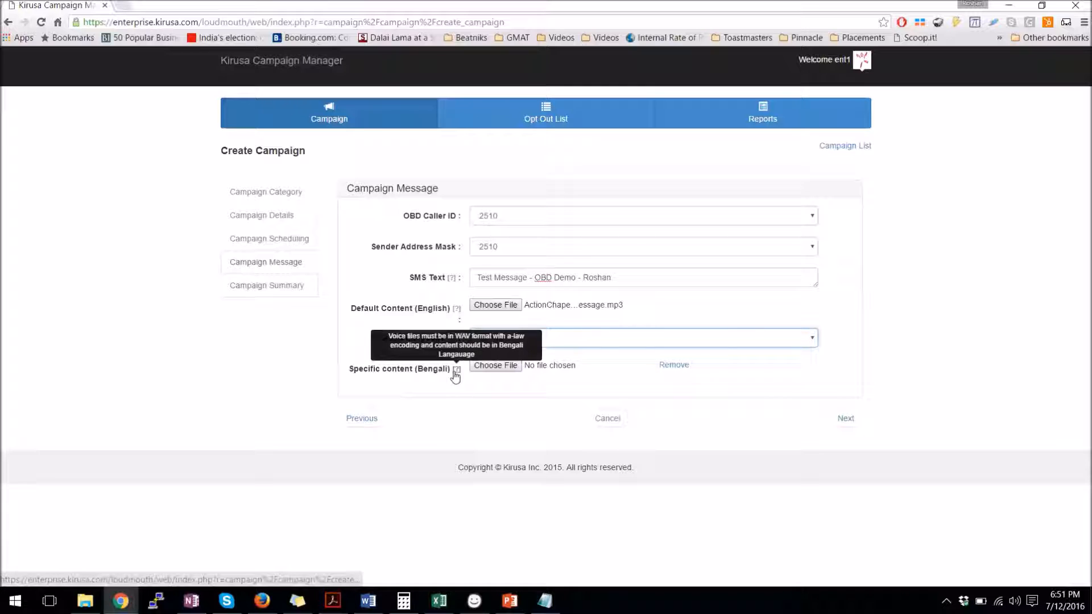
pyautogui.click(495, 365)
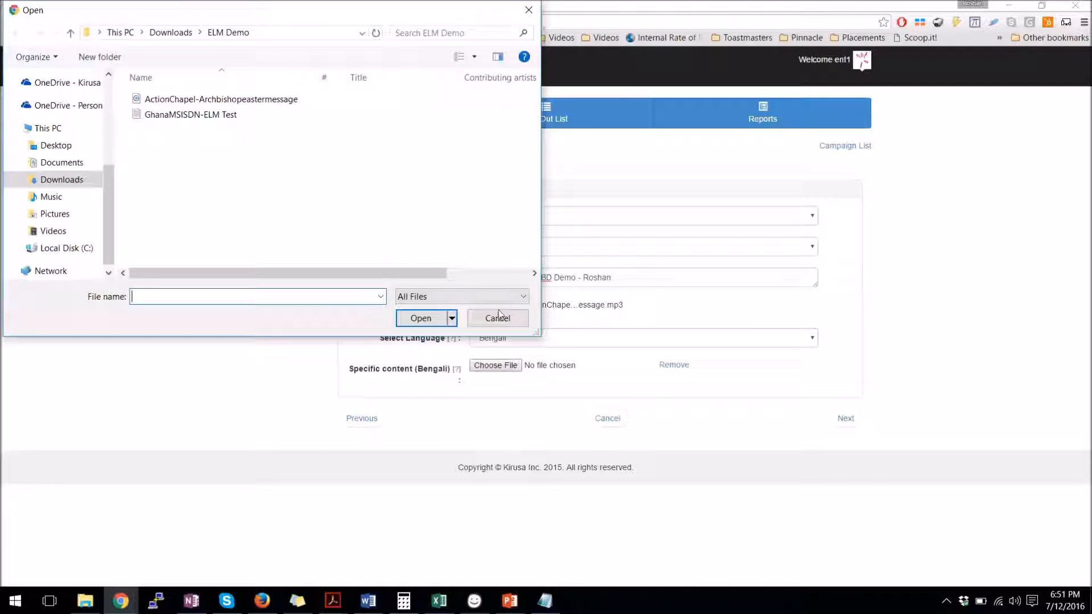
pyautogui.click(493, 317)
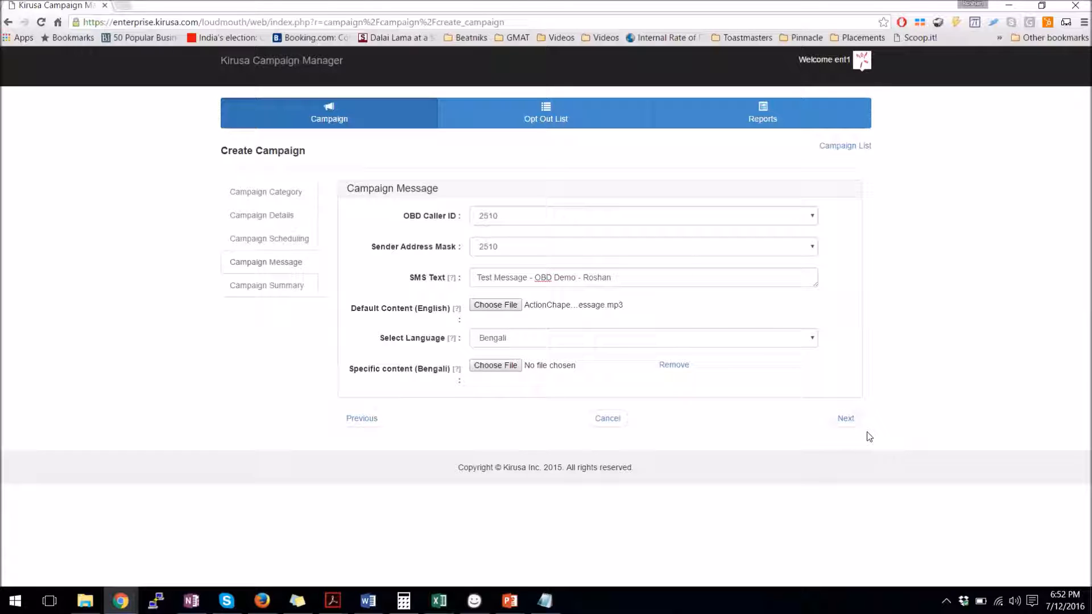
pyautogui.click(842, 419)
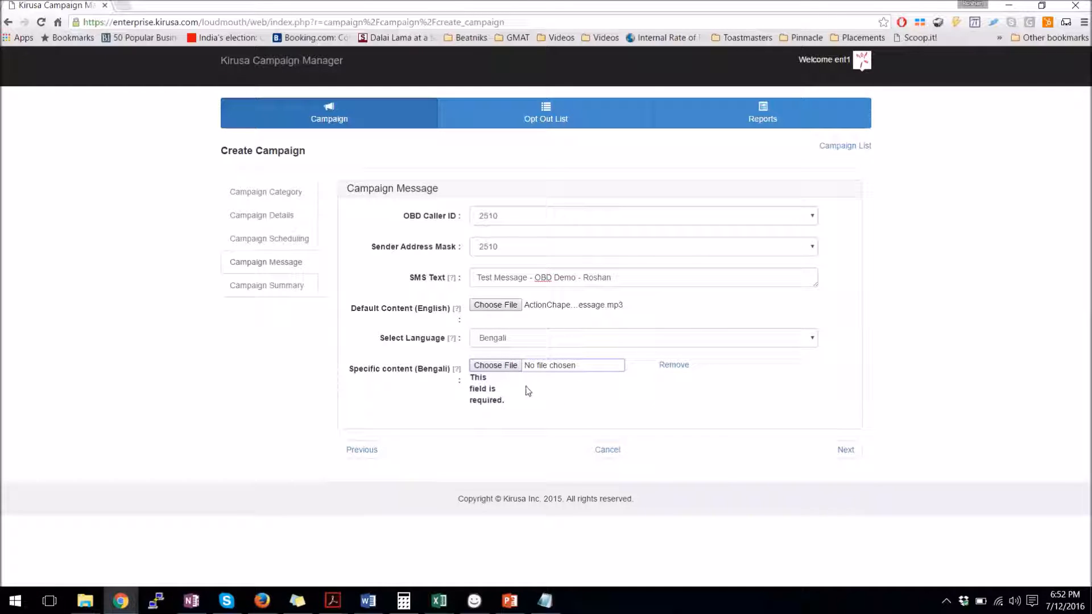
pyautogui.click(671, 366)
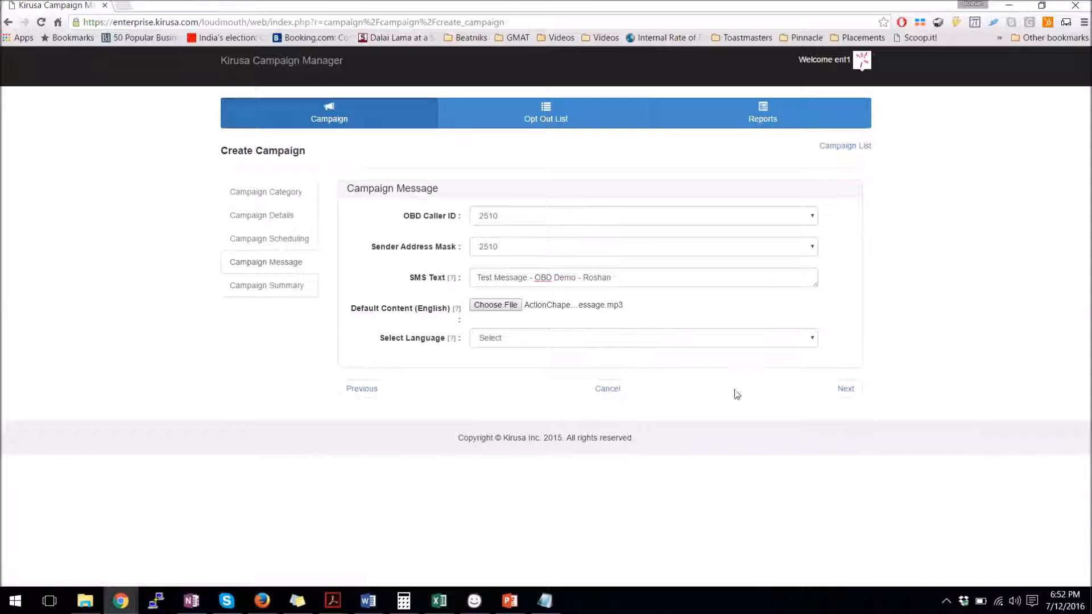
# Check the campaign summary (12-Jul-2016, 6:49PM, caller ID 2510) and submit the campaign
pyautogui.click(846, 390)
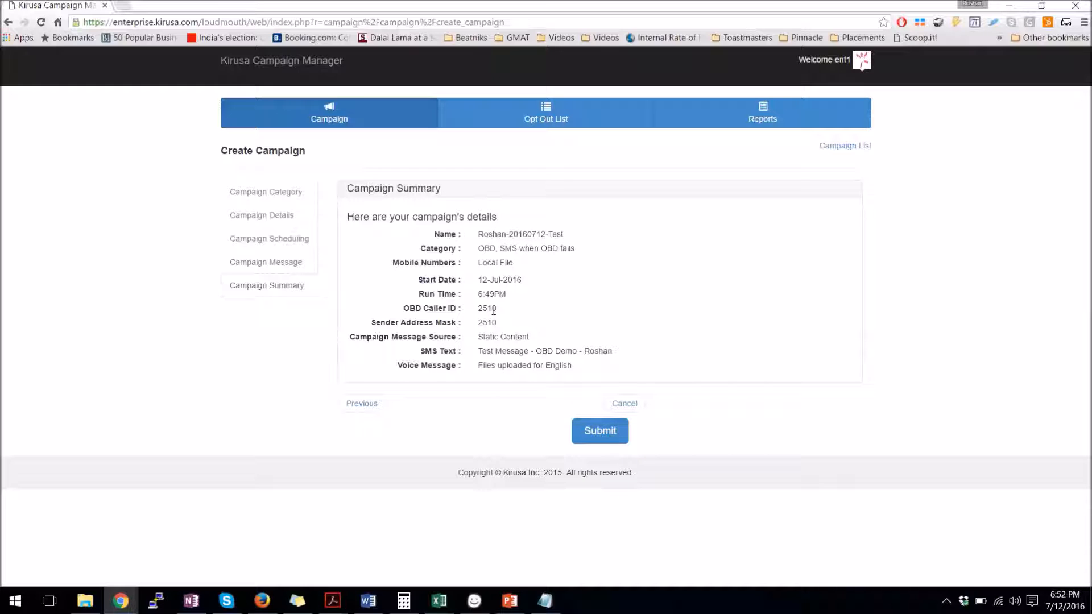
pyautogui.click(612, 433)
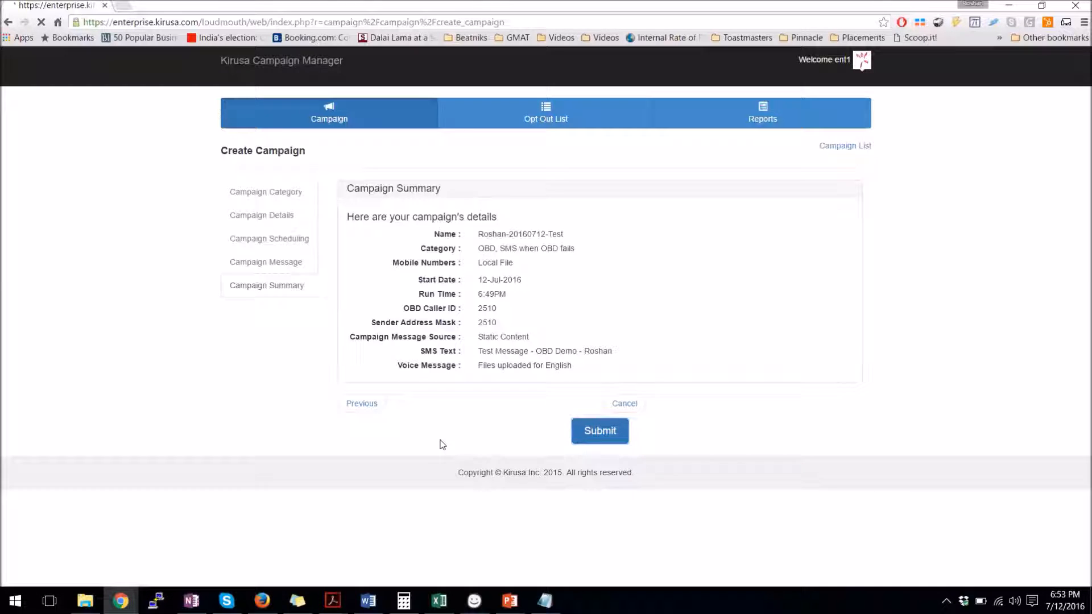
# Confirm the submission so the new test campaign appears at the top of the campaign list
pyautogui.click(556, 264)
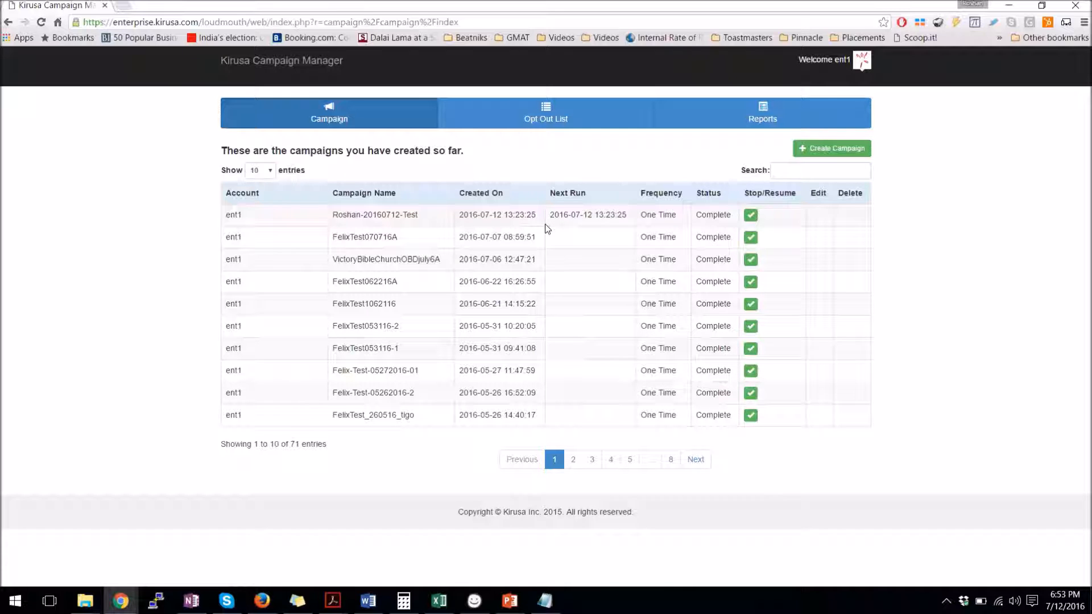
# Go to the Reports overview and select the VictoryBibleChurchOBDjuly6A campaign report
pyautogui.click(750, 124)
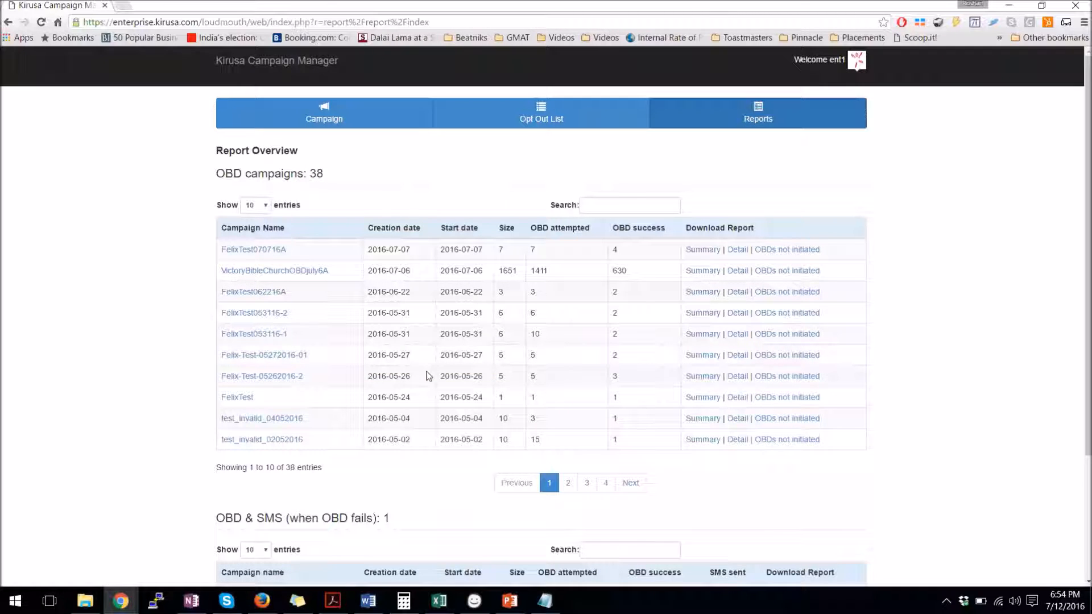
pyautogui.scroll(-3, 429, 377)
pyautogui.scroll(1, 429, 377)
pyautogui.scroll(2, 429, 377)
pyautogui.click(254, 278)
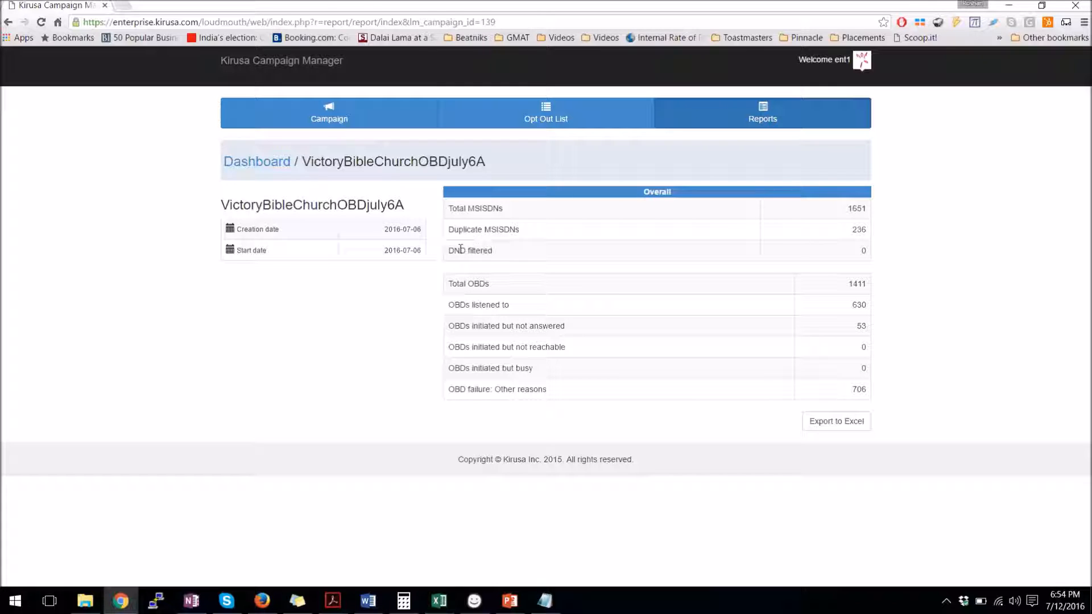
# Highlight the DND filtered row, its count of 0, and the 706 other-reason OBD failures
pyautogui.moveTo(452, 249); pyautogui.dragTo(550, 251)
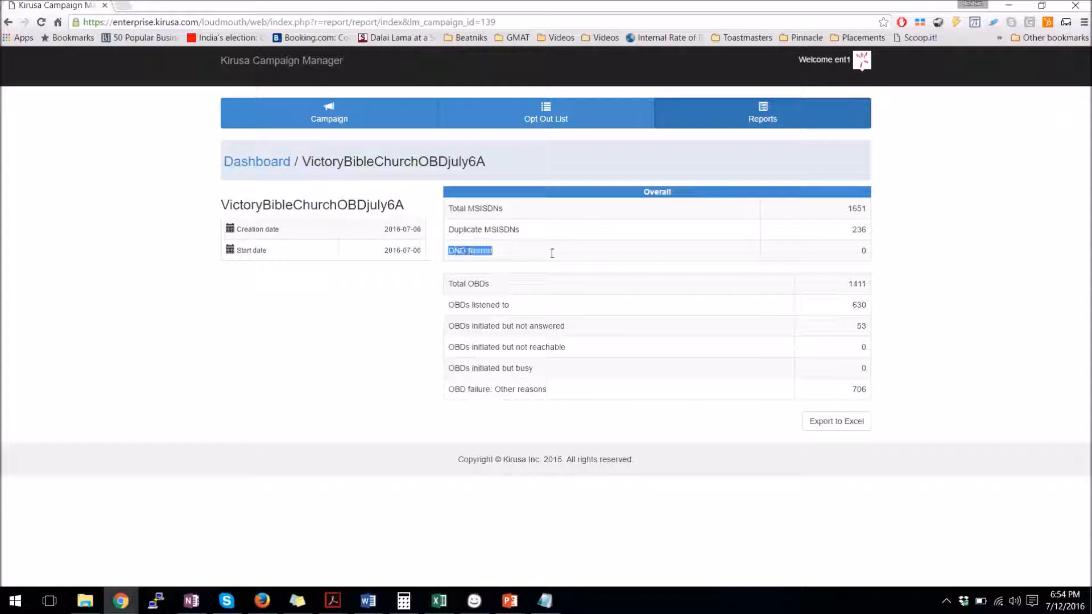
pyautogui.doubleClick(865, 251)
pyautogui.moveTo(850, 391); pyautogui.dragTo(868, 391)
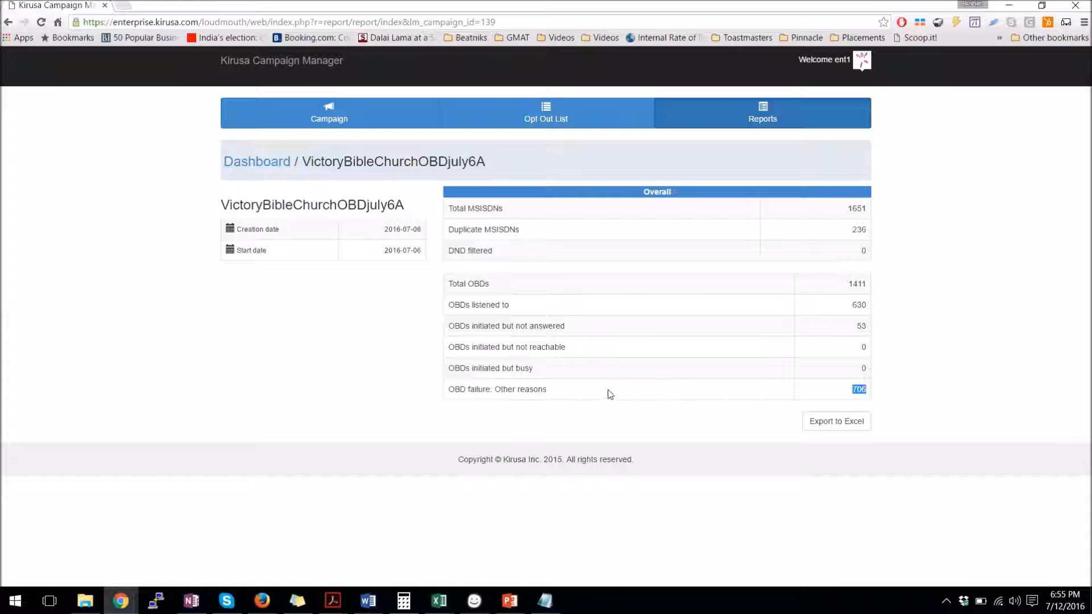
# Download the VictoryBibleChurchOBDjuly6A detail report and open the 38.139.csv file
pyautogui.click(499, 391)
pyautogui.click(763, 120)
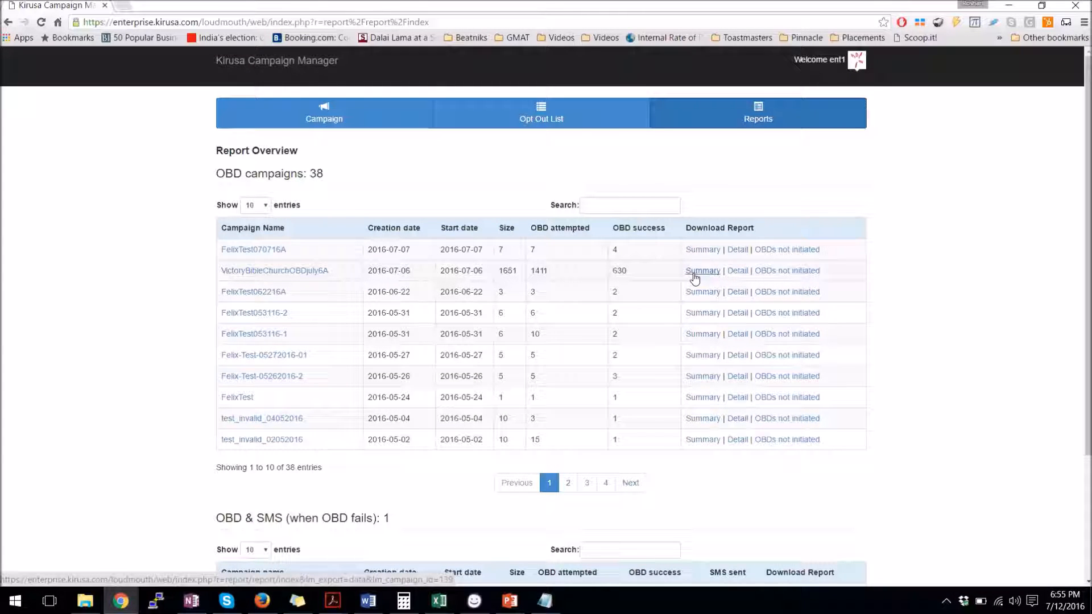
pyautogui.click(738, 271)
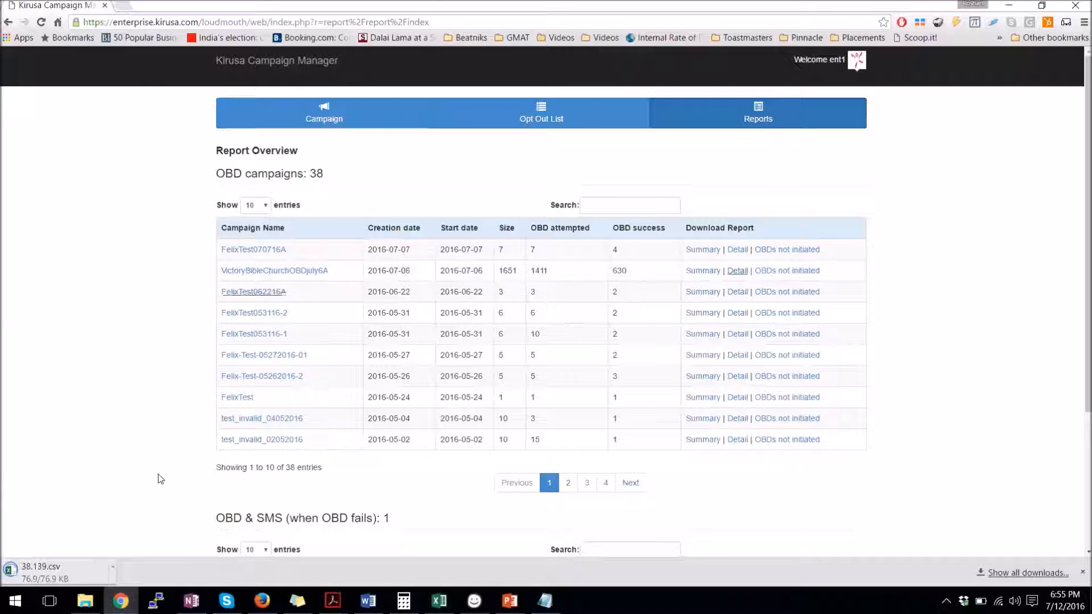
pyautogui.click(117, 579)
# Widen the Status column, autofit the MSISDN column B, and scroll down through the call list
pyautogui.moveTo(201, 148); pyautogui.dragTo(255, 148)
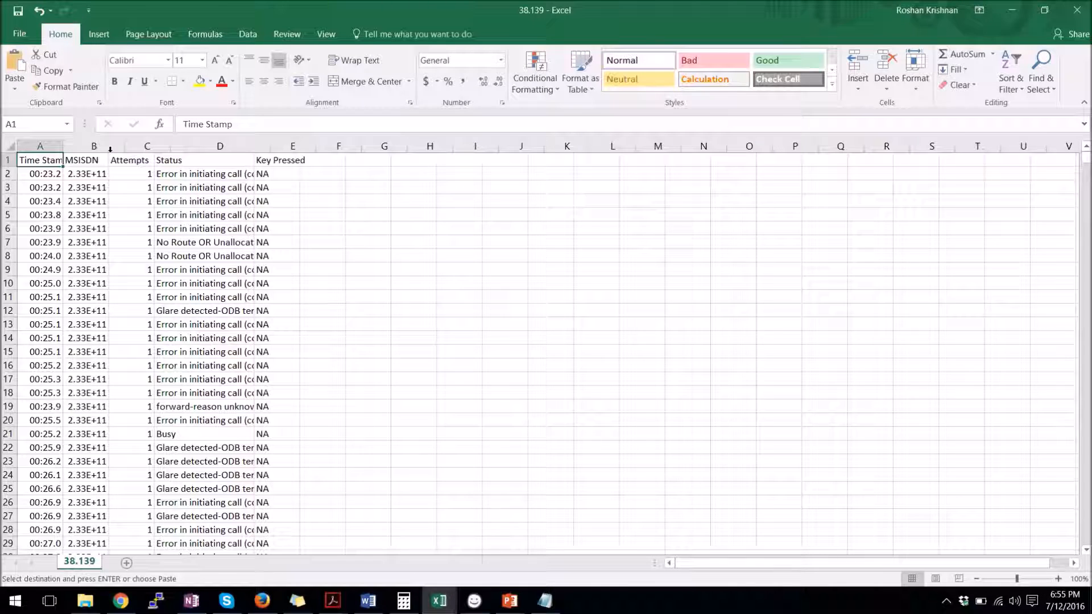
pyautogui.doubleClick(108, 147)
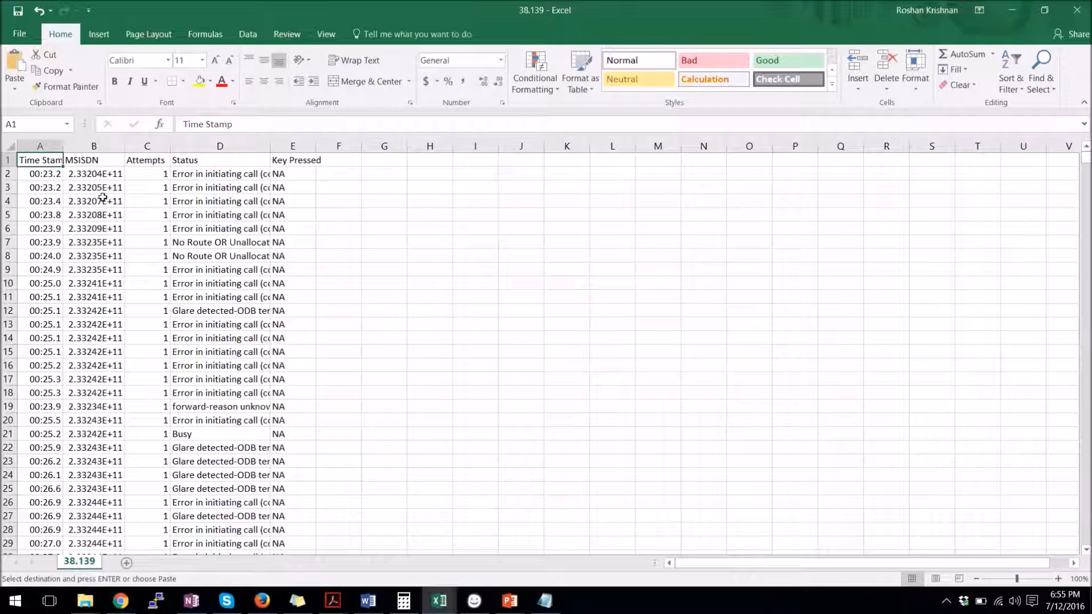
pyautogui.scroll(-13, 158, 203)
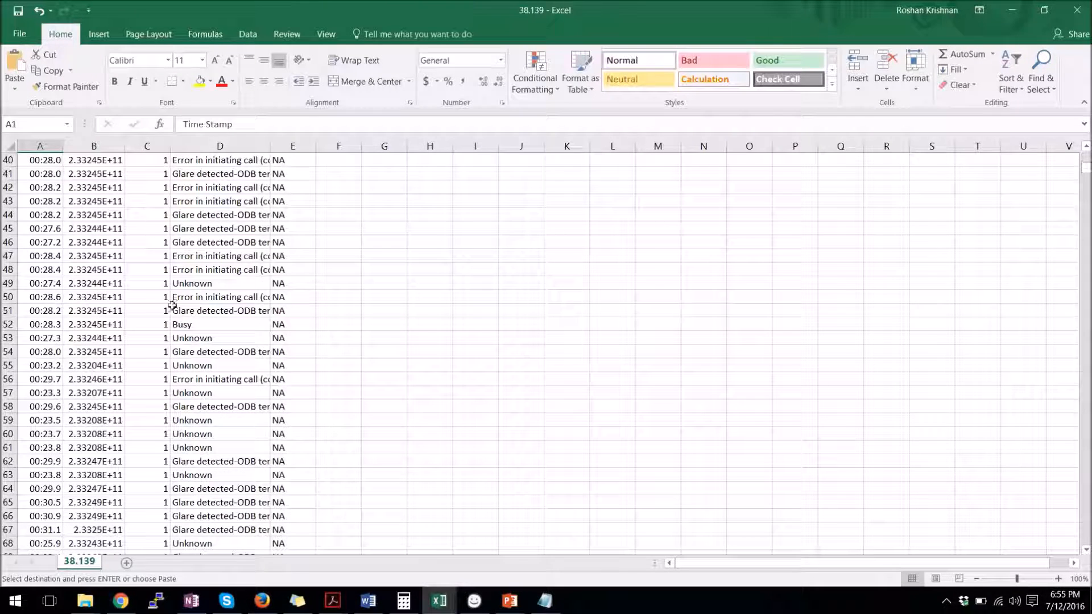
pyautogui.scroll(-2, 208, 329)
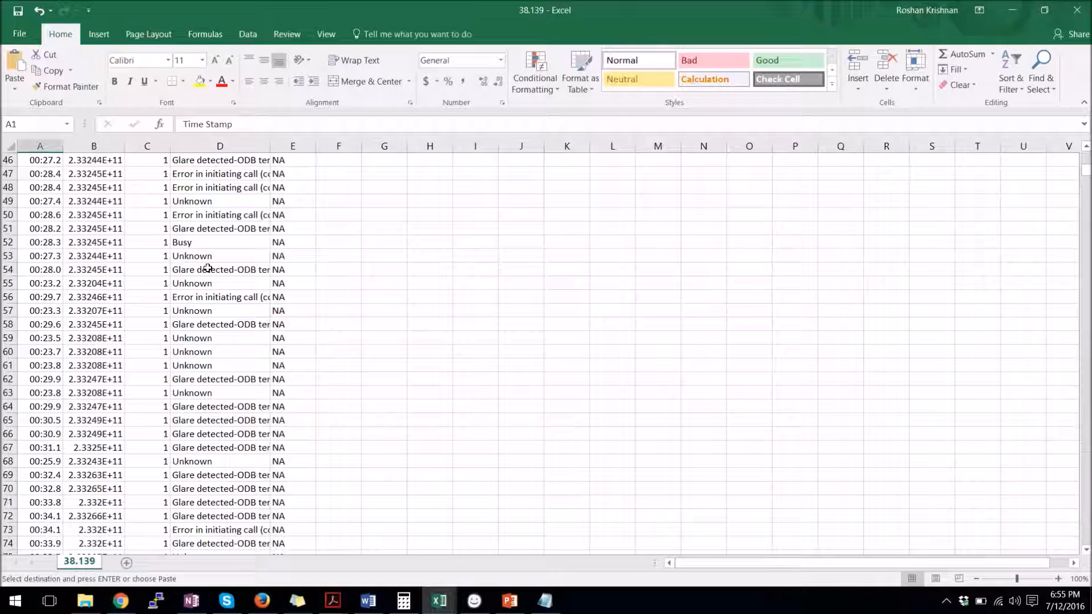
pyautogui.scroll(-7, 206, 293)
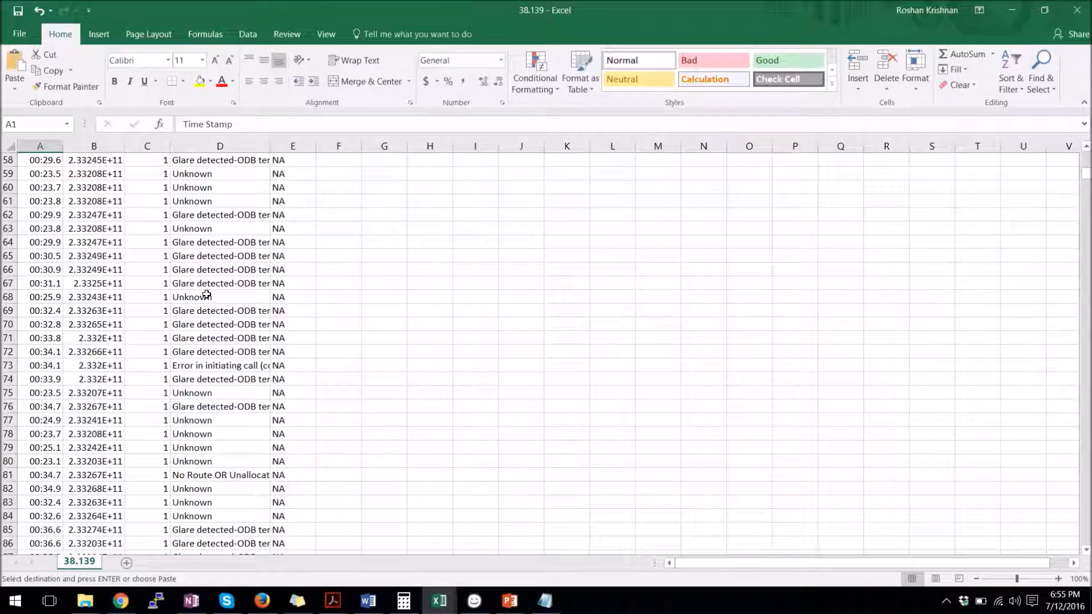
pyautogui.scroll(-9, 216, 344)
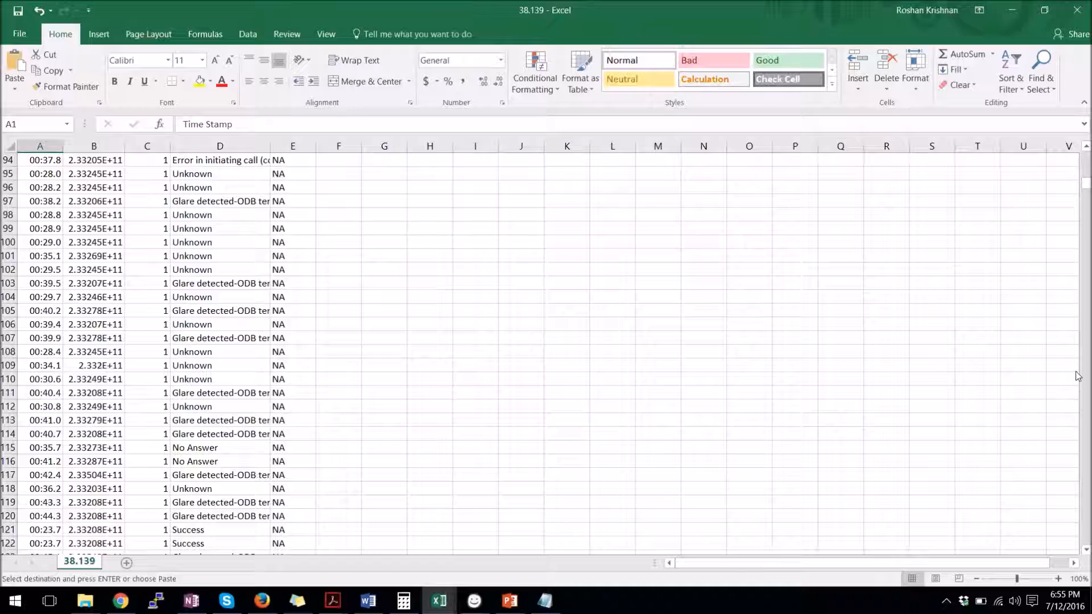
pyautogui.moveTo(1084, 188); pyautogui.dragTo(1076, 5)
# Close the spreadsheet and go to the Opt Out List page
pyautogui.click(1077, 8)
pyautogui.scroll(3, 674, 188)
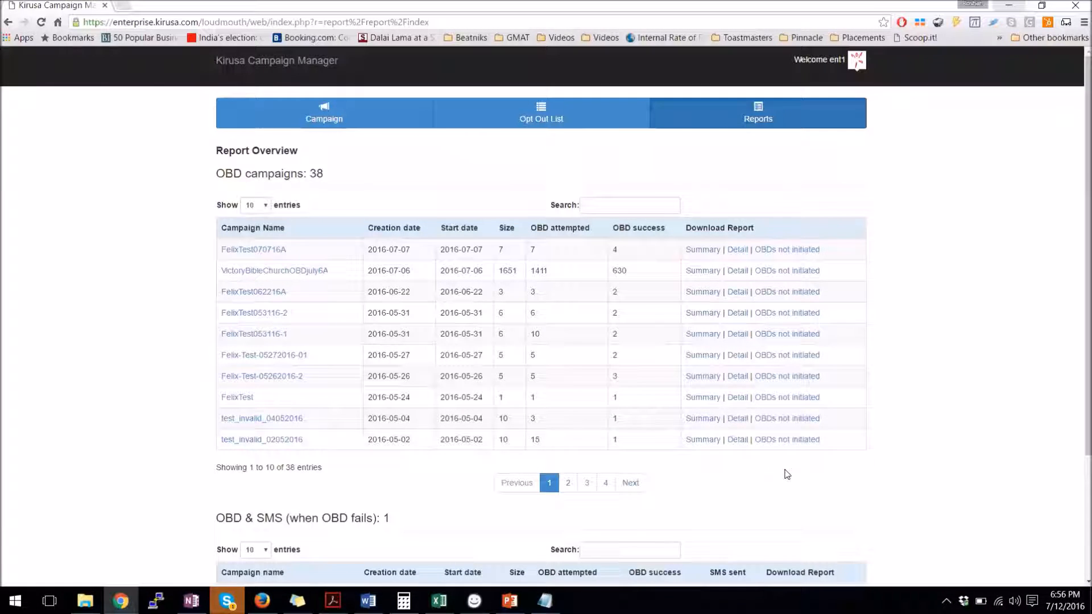
pyautogui.click(541, 114)
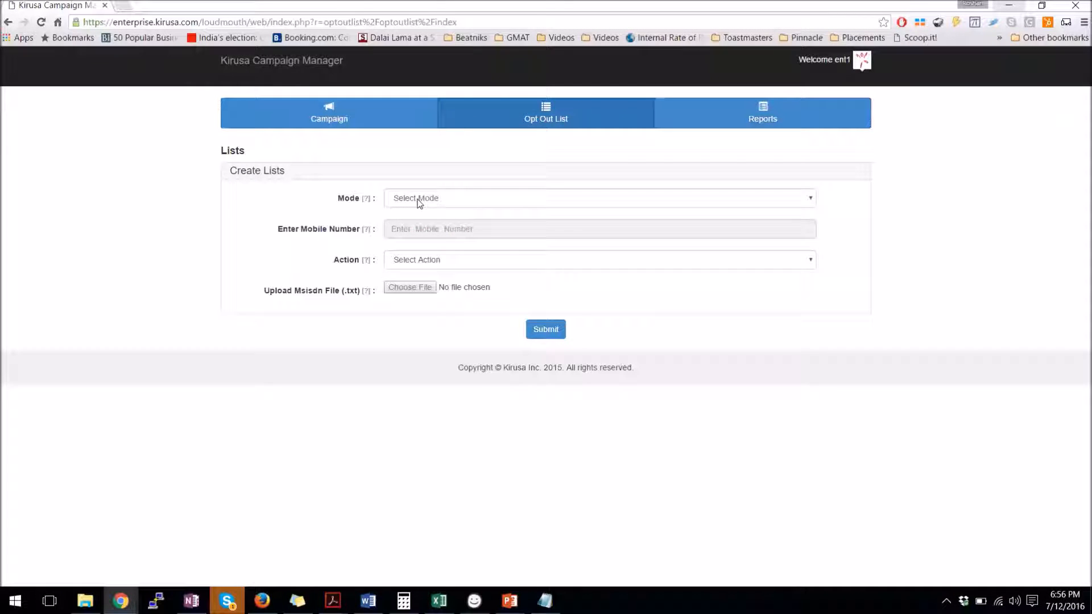
# Set the opt-out form to Bulk mode with the Add action, and dismiss the Skype popup
pyautogui.click(418, 200)
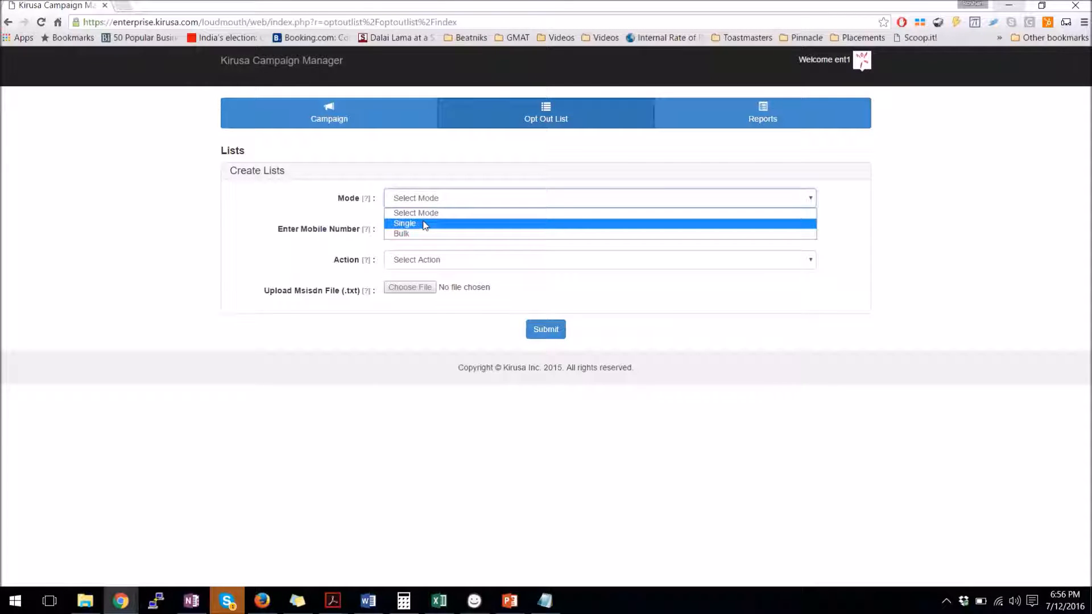
pyautogui.click(424, 223)
pyautogui.click(432, 200)
pyautogui.click(423, 233)
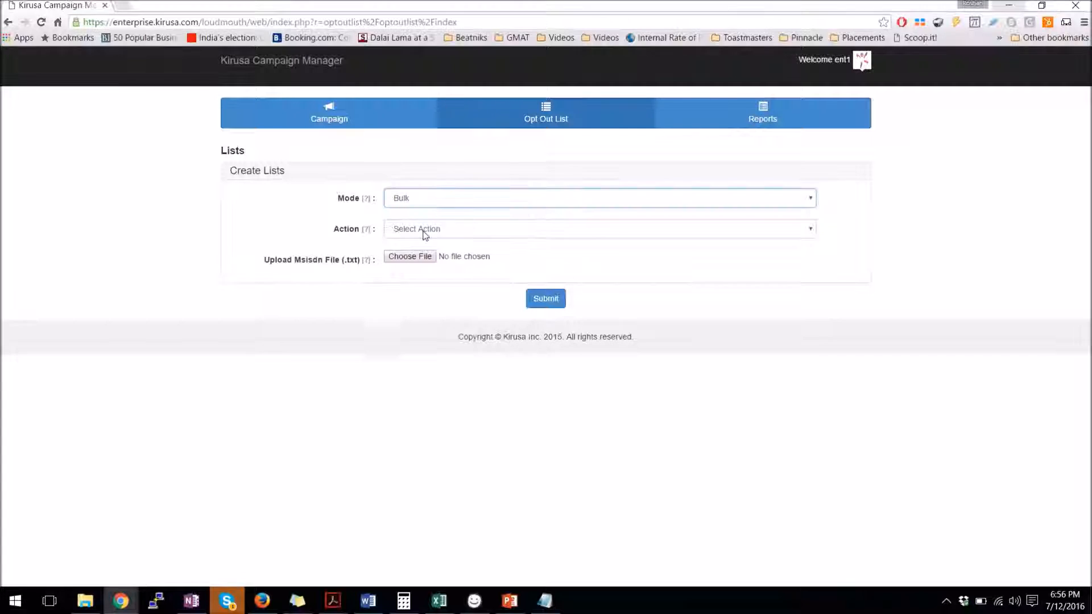
pyautogui.click(424, 235)
pyautogui.click(419, 255)
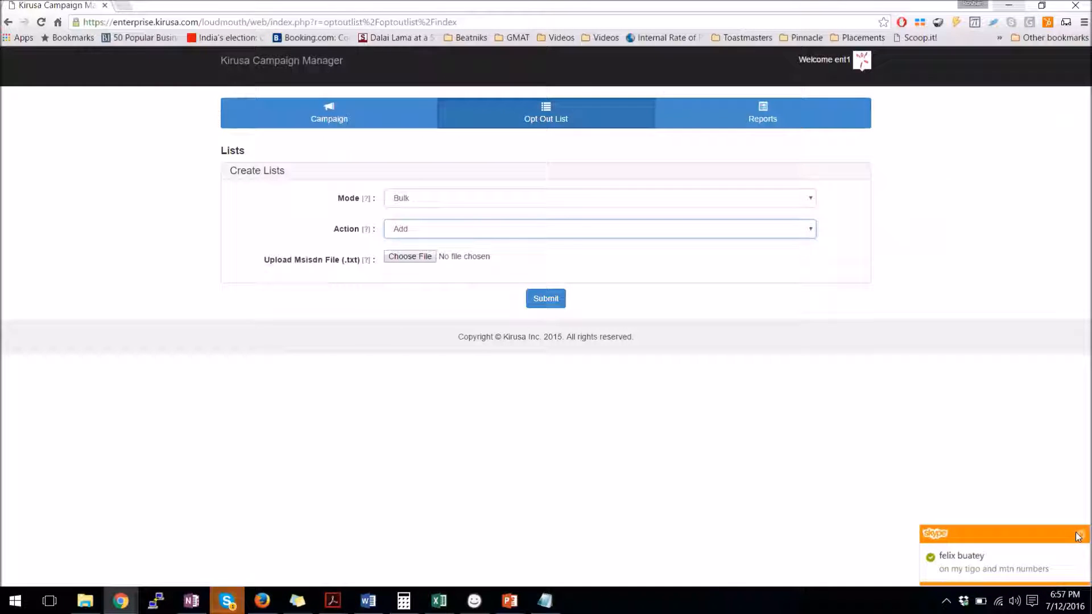
pyautogui.click(1076, 532)
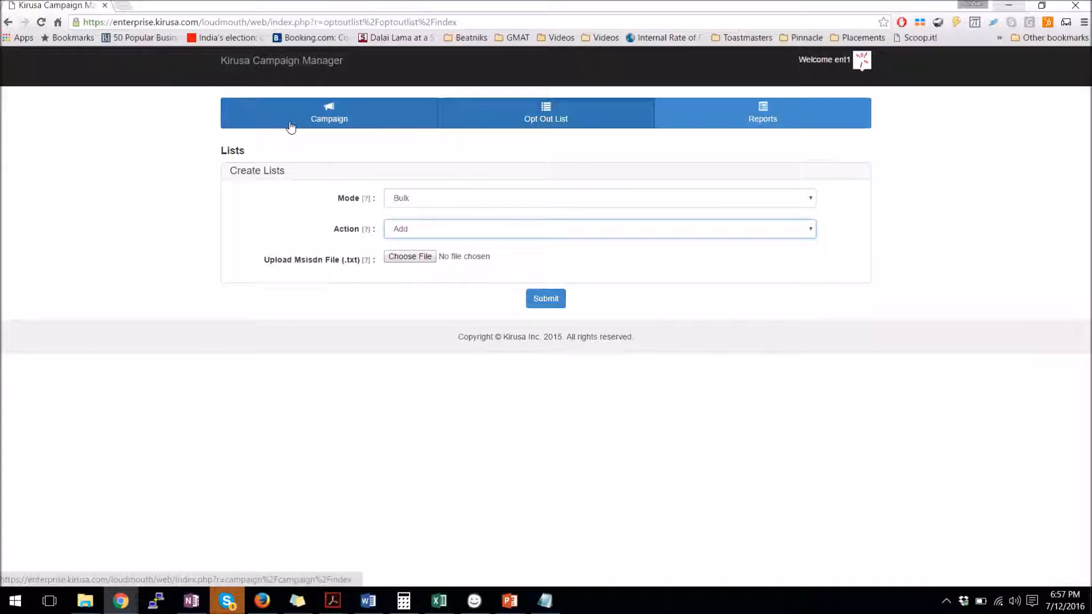
# Open the Couples' survey5 report from page 2 of the OBD campaigns table
pyautogui.click(748, 122)
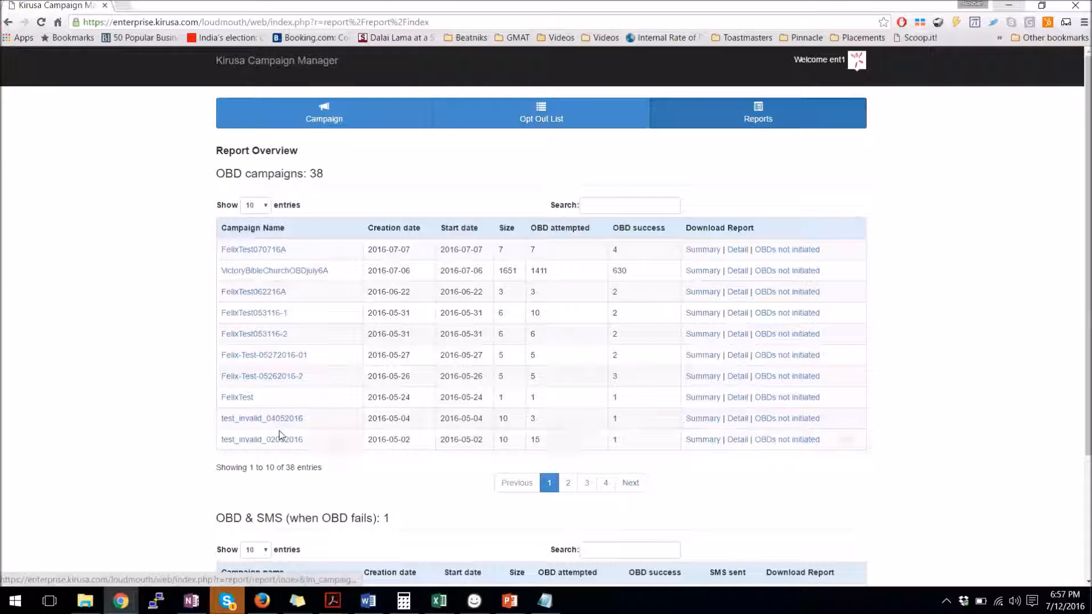
pyautogui.click(567, 483)
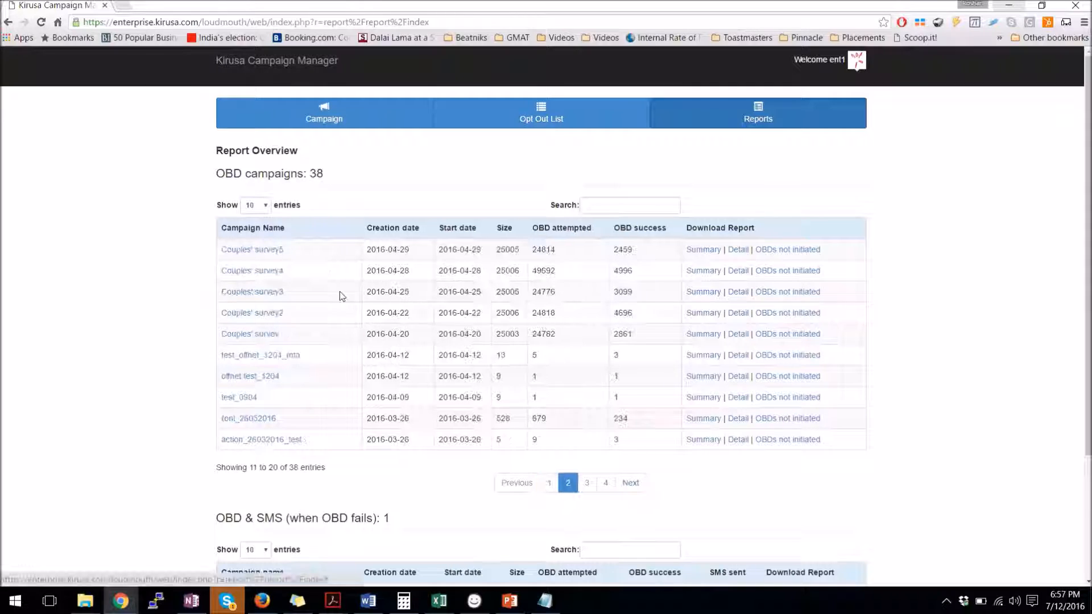
pyautogui.click(261, 253)
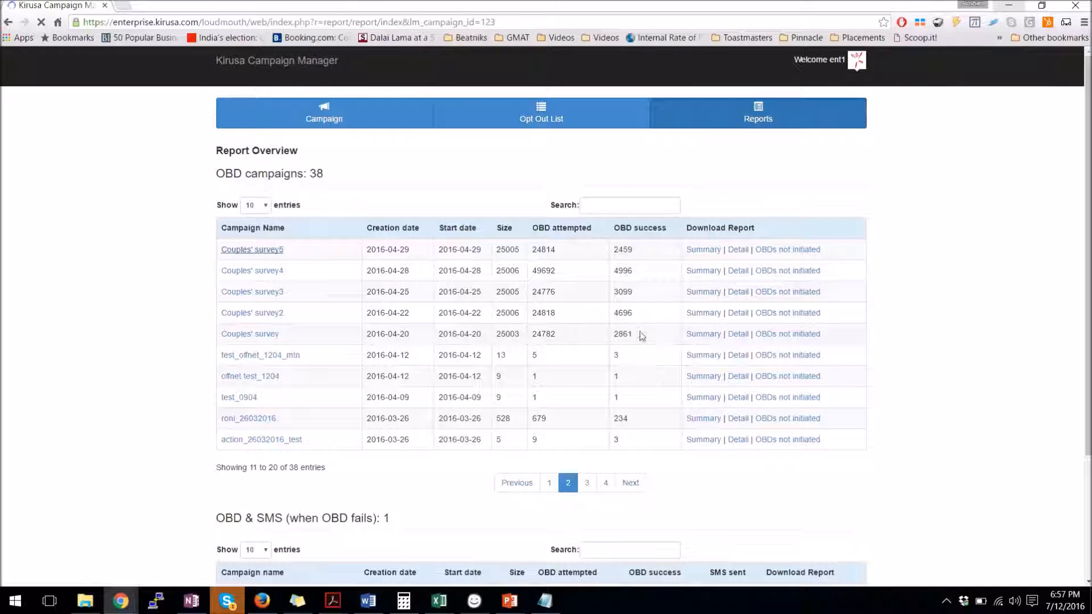
# Highlight the report's 350 no-option-selected count and its Option 1 count of 273
pyautogui.scroll(-2, 387, 267)
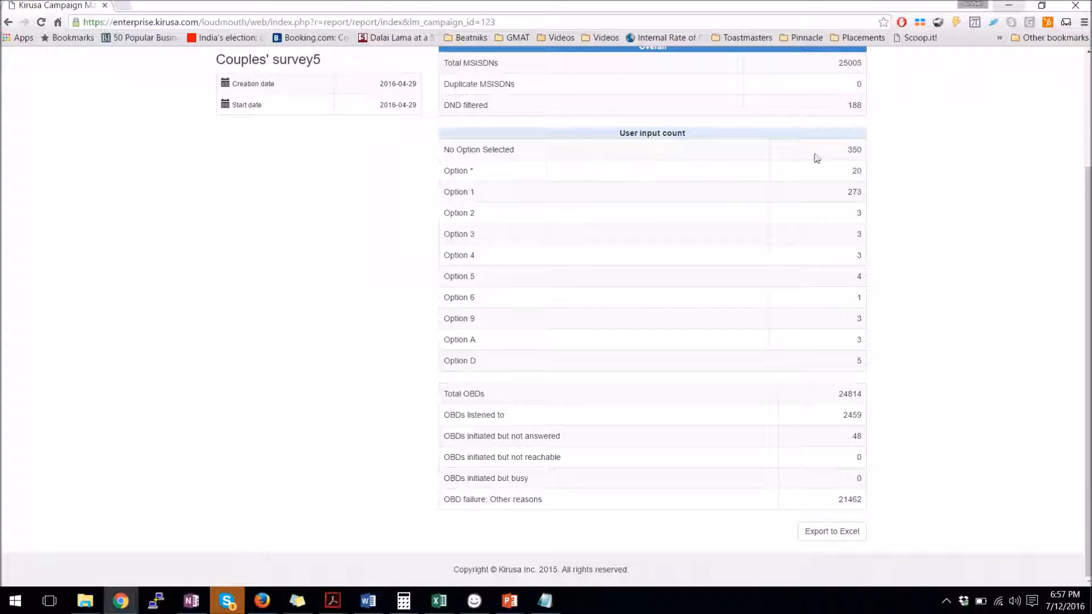
pyautogui.doubleClick(854, 150)
pyautogui.moveTo(833, 198); pyautogui.dragTo(851, 203)
pyautogui.scroll(3, 691, 370)
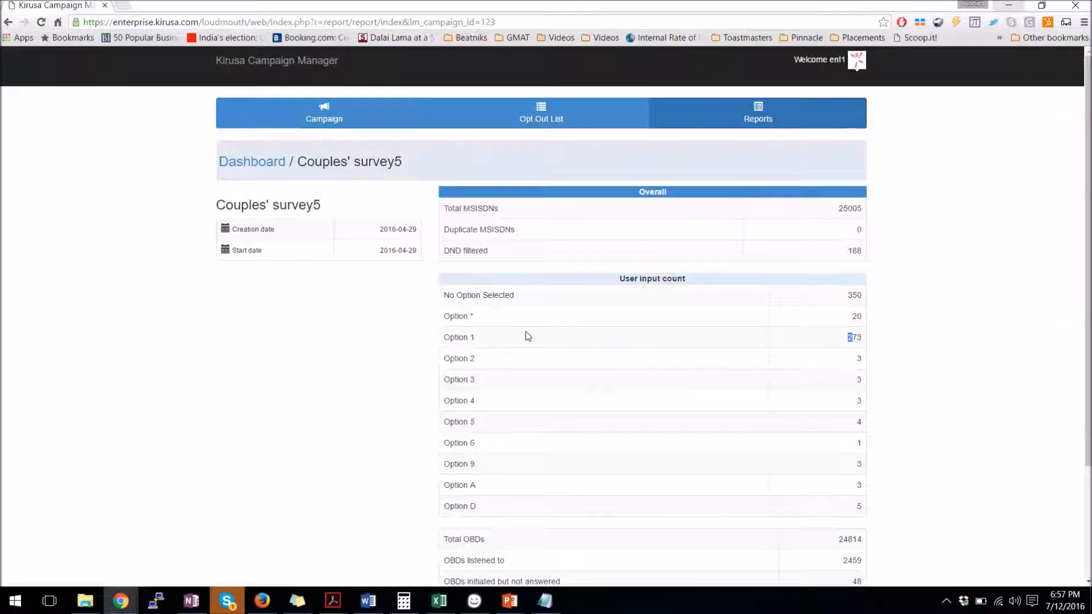
# Show the list of created campaigns, then switch to the Firefox login page
pyautogui.click(317, 128)
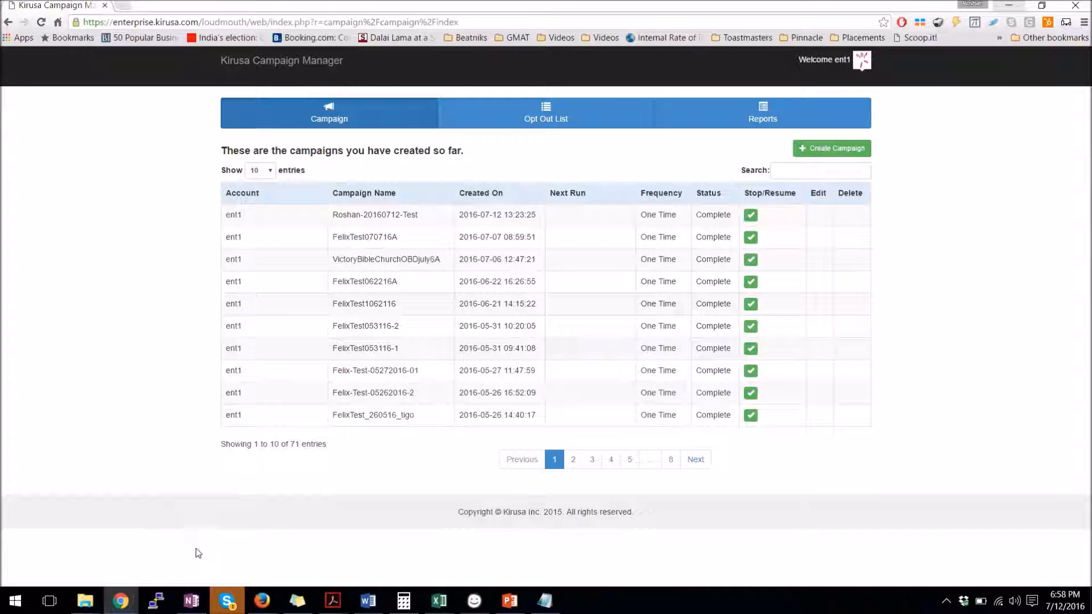
pyautogui.click(261, 601)
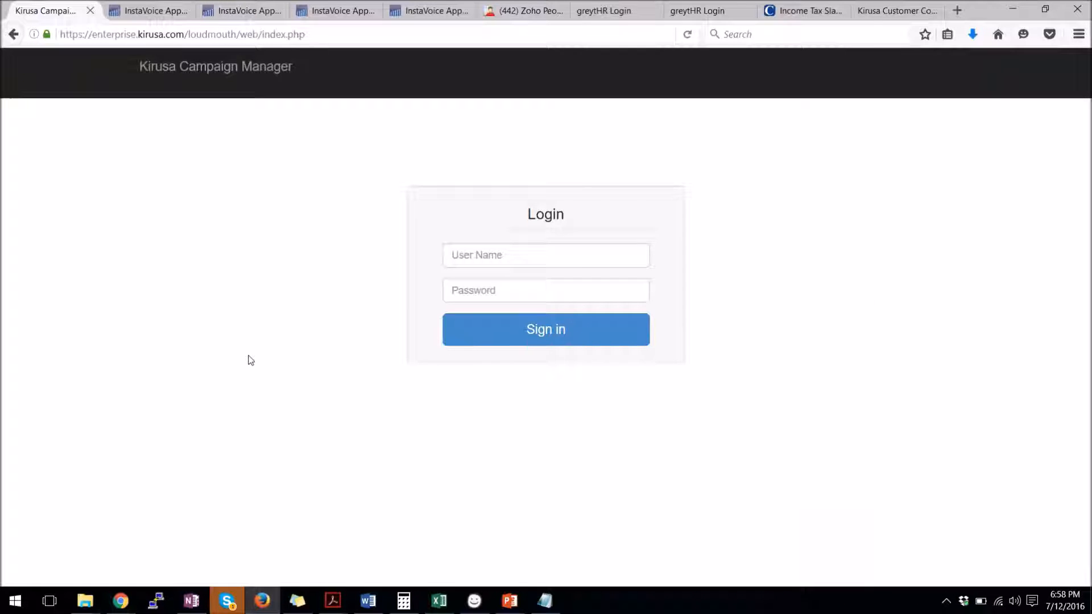
# Sign in with the second saved Firefox login to see that account's five campaigns
pyautogui.click(477, 257)
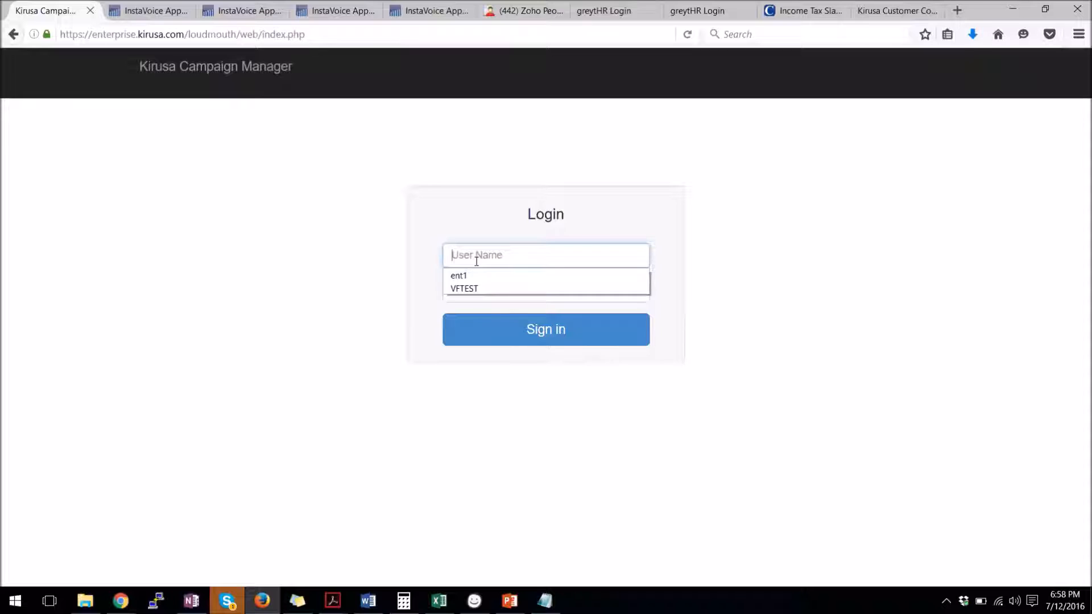
pyautogui.click(478, 289)
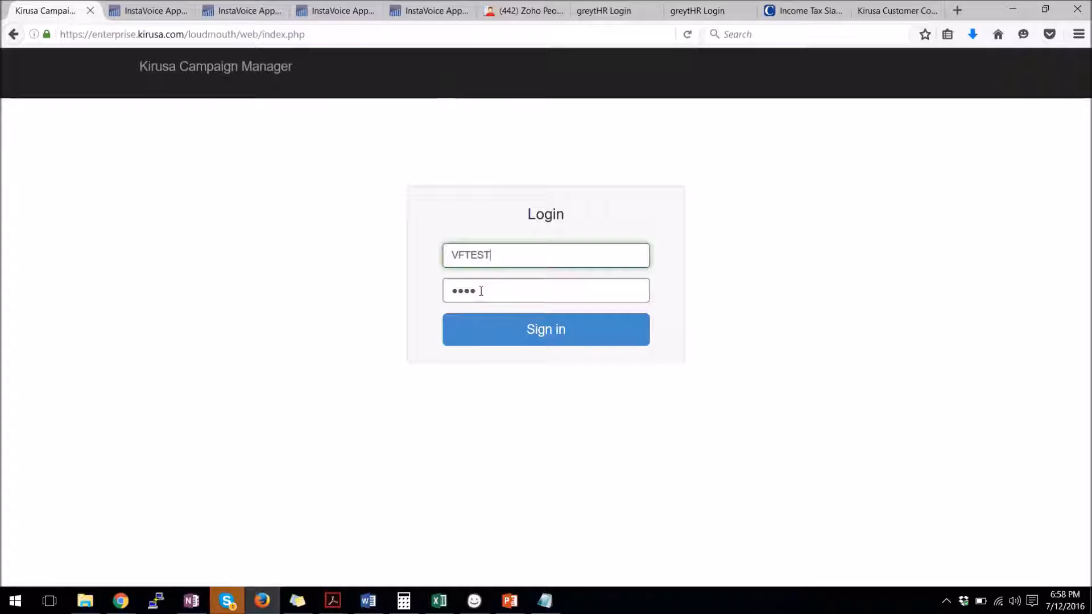
pyautogui.click(516, 331)
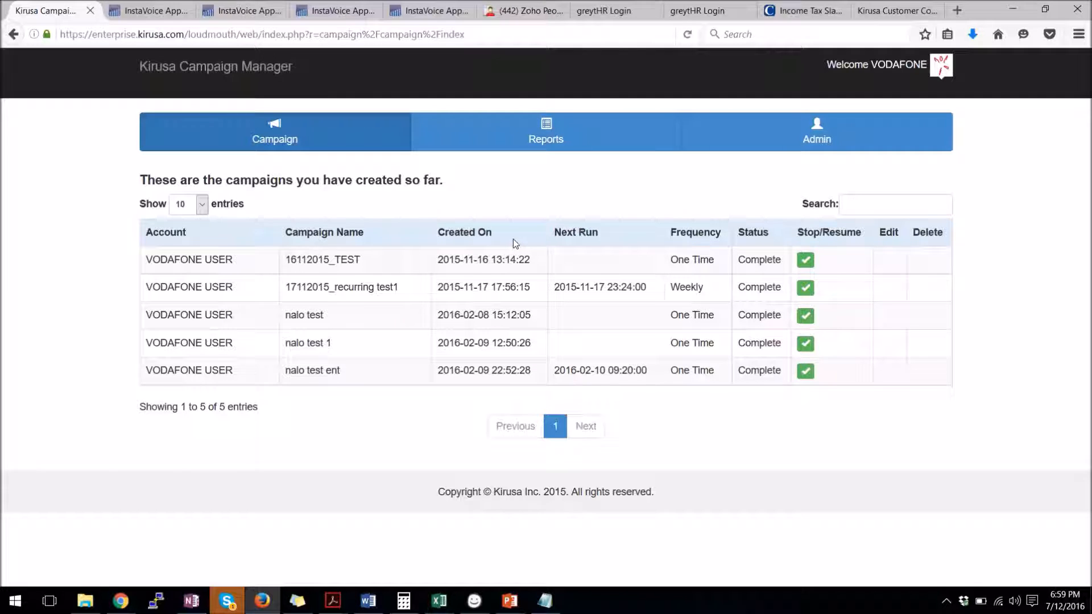
# Open the Admin tab's Enterprise User List, which shows the Vodafone GHANA account
pyautogui.click(820, 137)
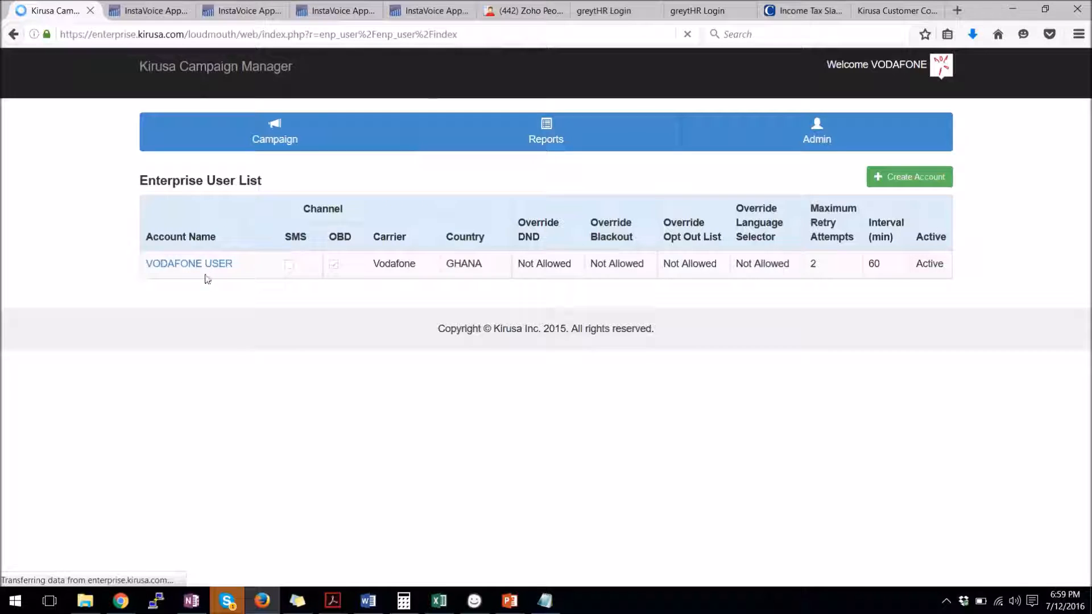
# Start a new enterprise user account and name it Coke
pyautogui.click(886, 186)
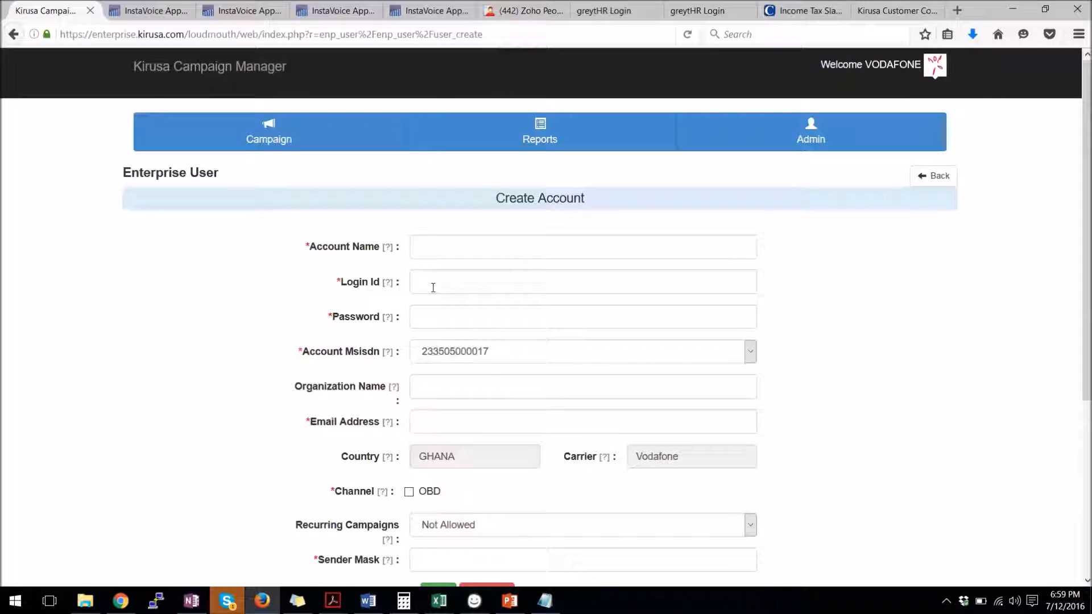
pyautogui.scroll(-3, 435, 287)
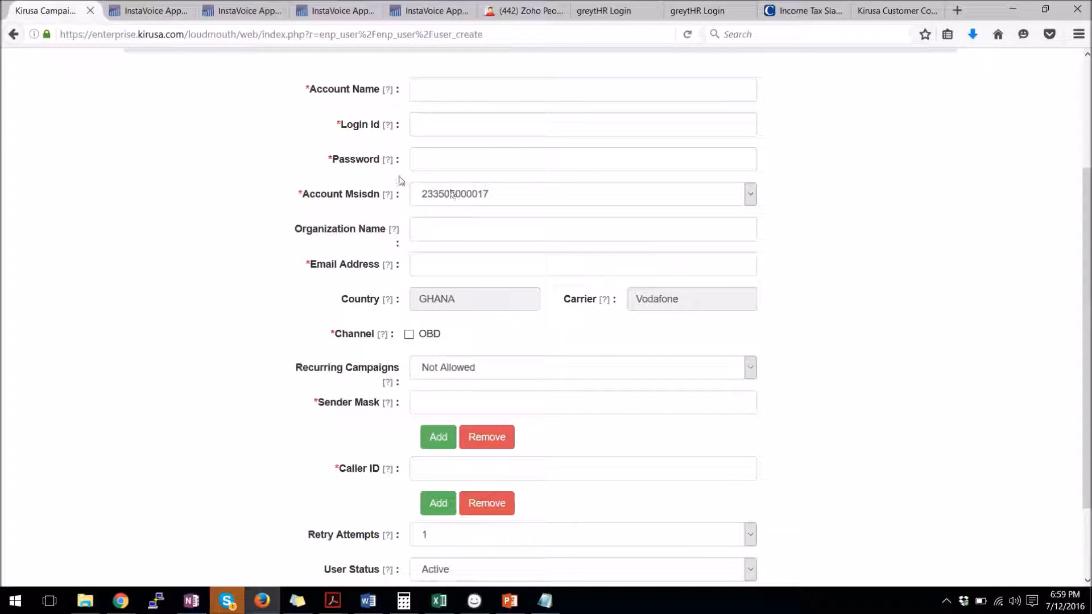
pyautogui.scroll(-2, 512, 321)
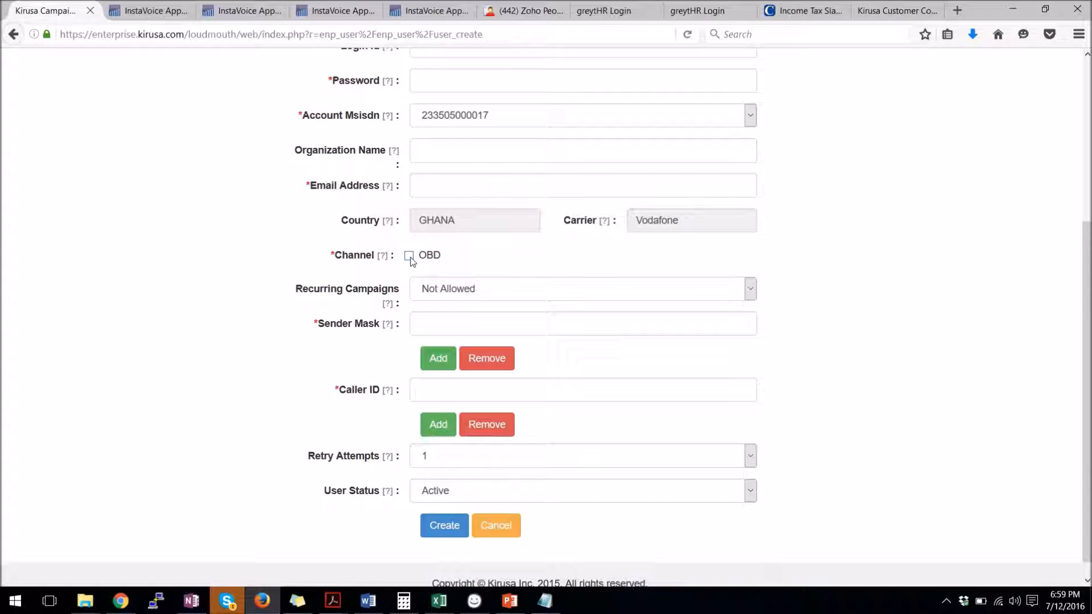
pyautogui.scroll(5, 427, 245)
pyautogui.click(437, 251)
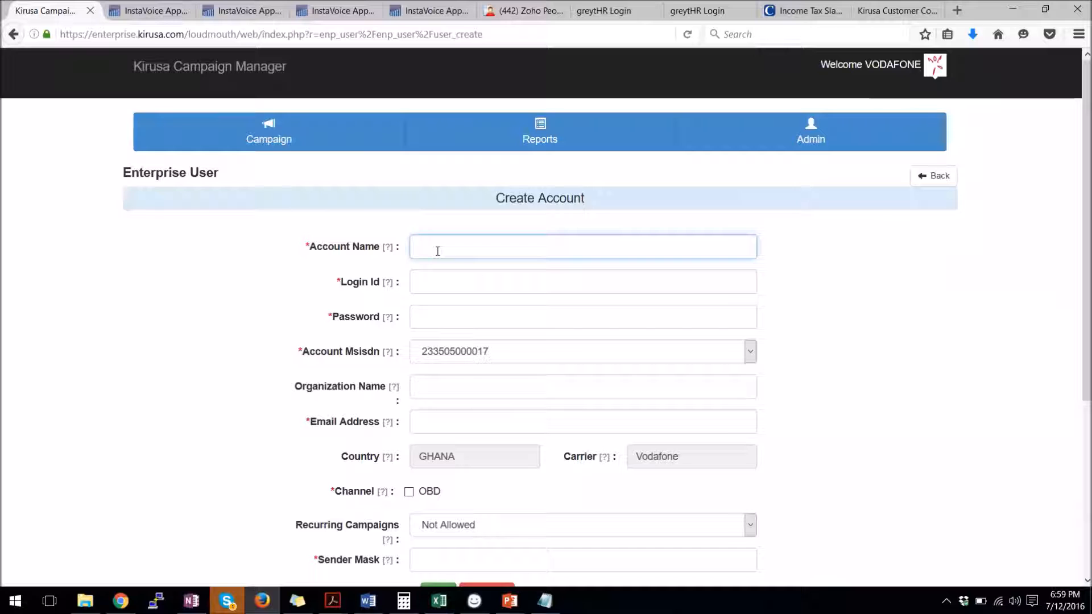
pyautogui.write('Coke')
# Enable the OBD channel for Coke, leaving 'SMS if OBD fails' unticked
pyautogui.scroll(-4, 205, 319)
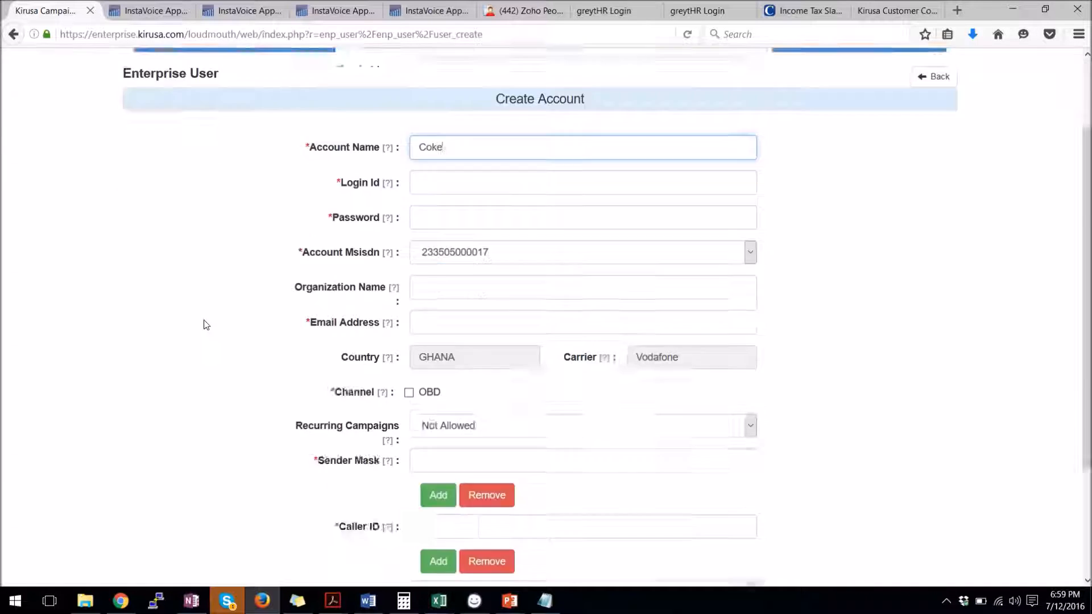
pyautogui.click(408, 256)
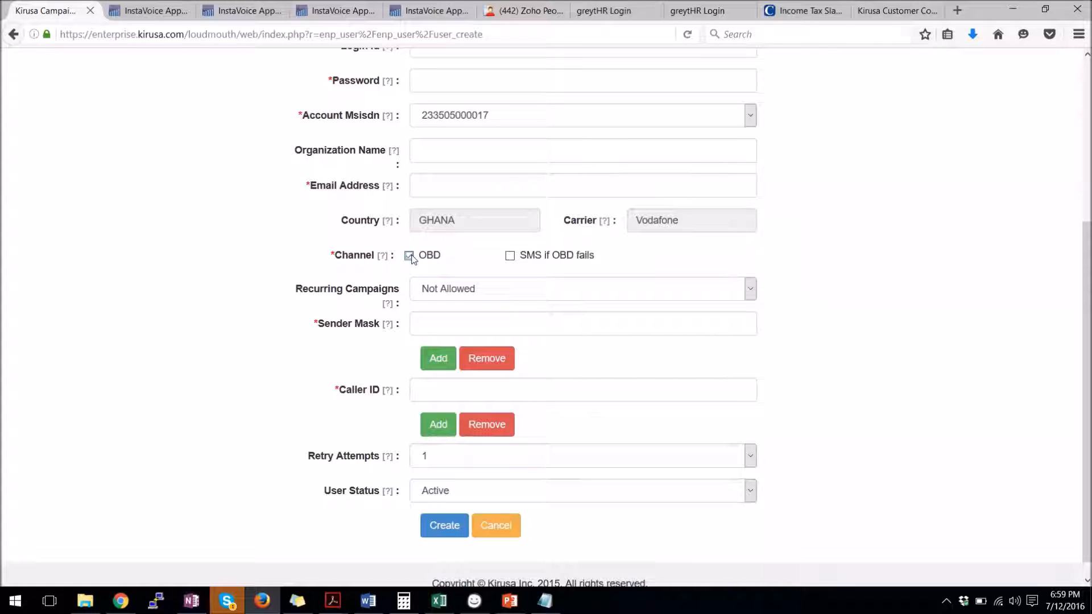
pyautogui.click(510, 259)
pyautogui.click(534, 258)
pyautogui.click(480, 290)
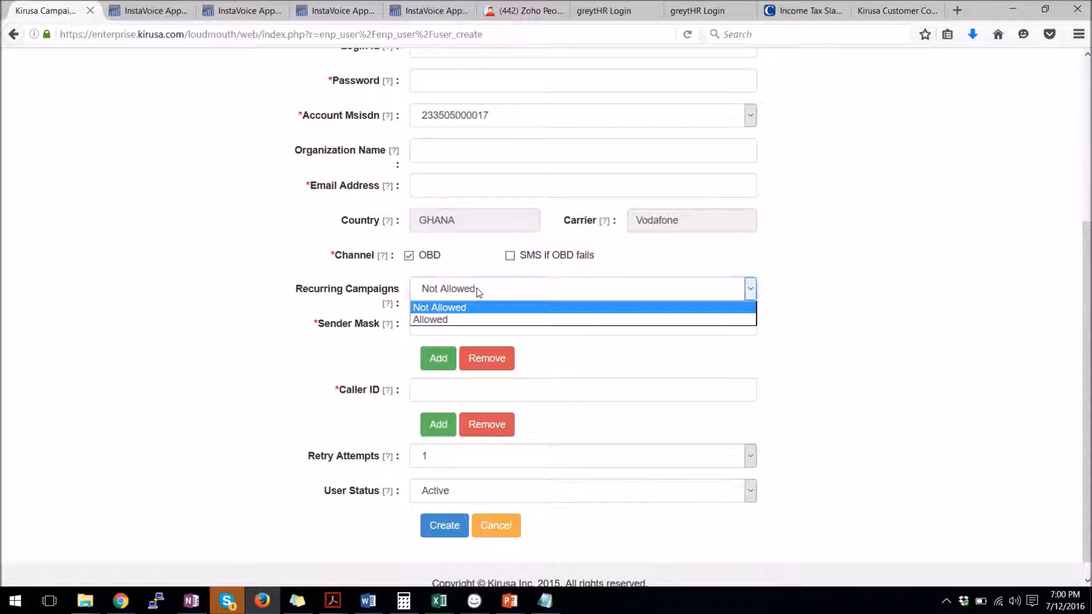
# Set Recurring Campaigns to Allowed and the Sender Mask to 2510
pyautogui.click(460, 320)
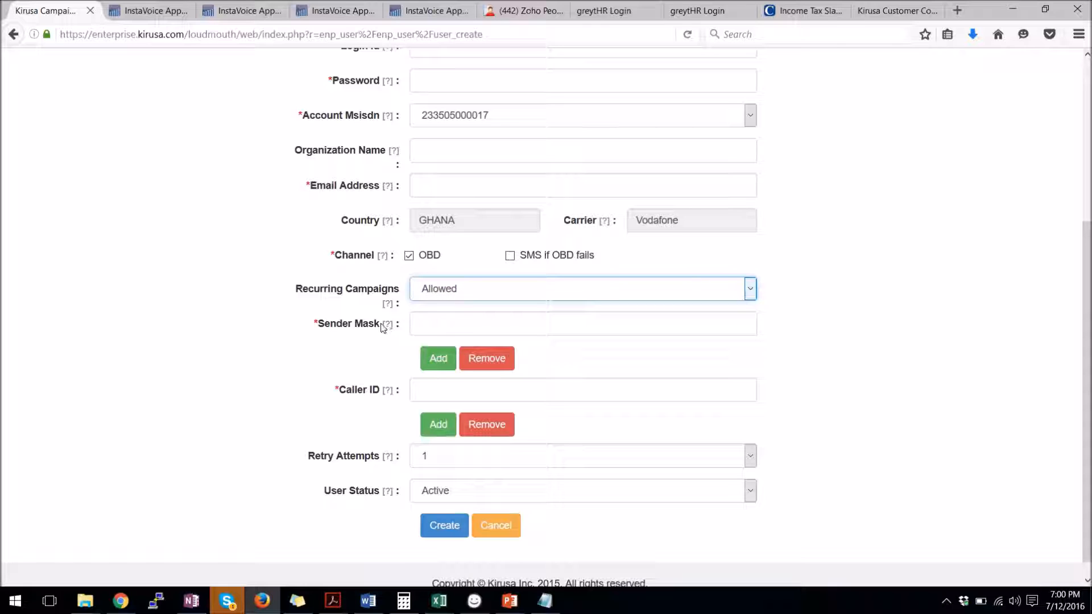
pyautogui.click(443, 326)
pyautogui.moveTo(387, 328)
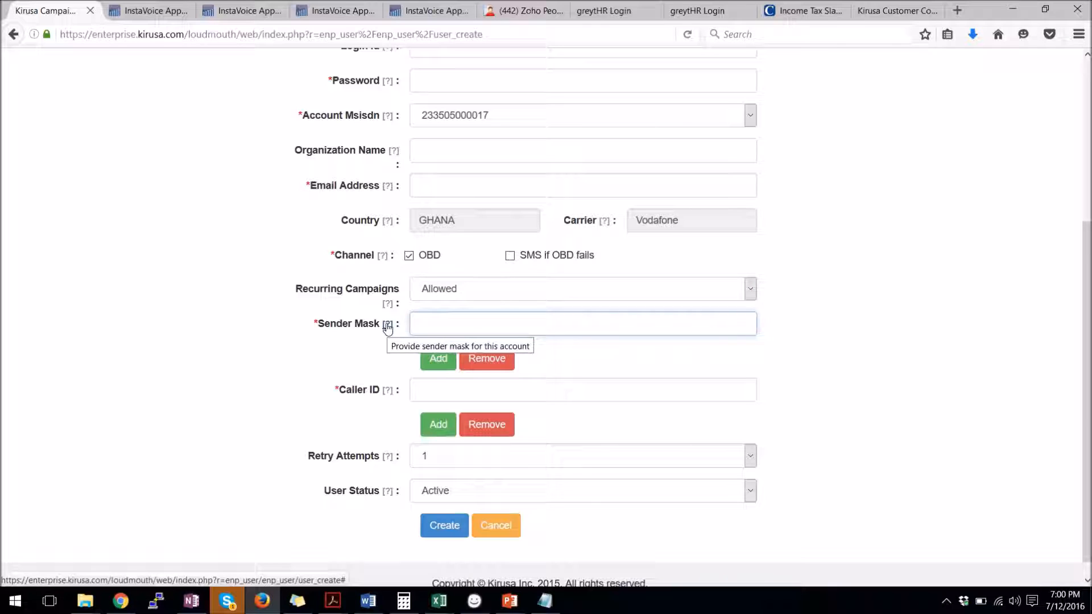
pyautogui.write('2')
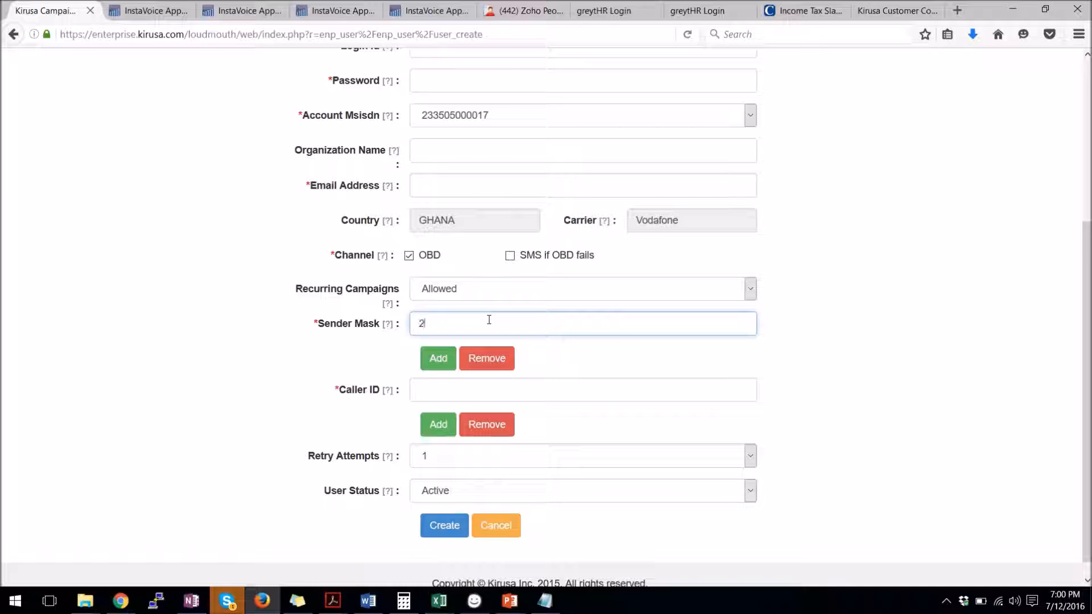
pyautogui.write('510')
pyautogui.click(450, 389)
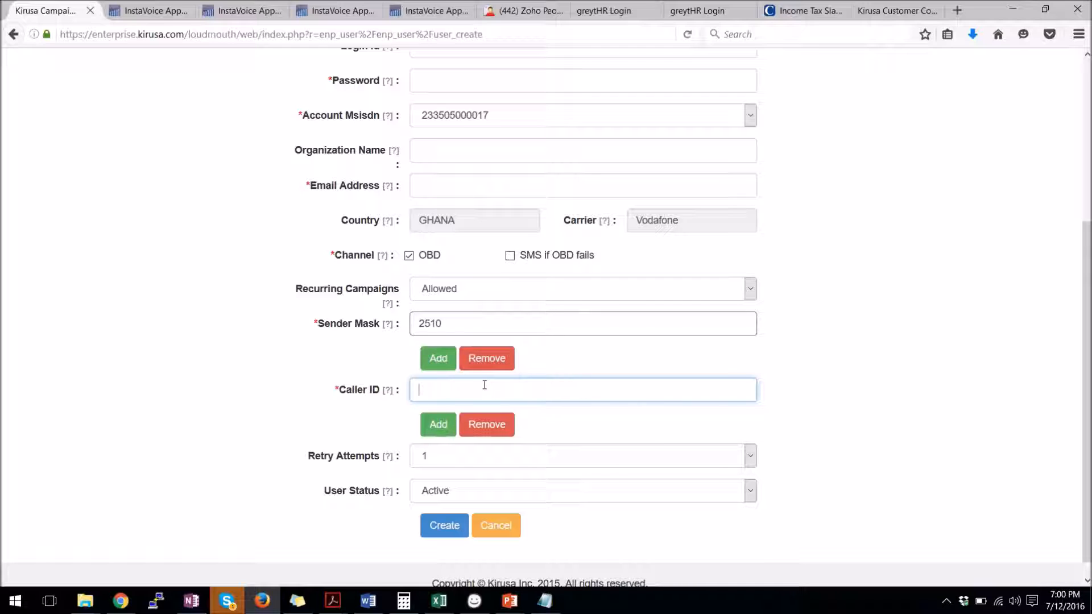
# Enter caller ID 123456789 for the account
pyautogui.scroll(-1, 476, 451)
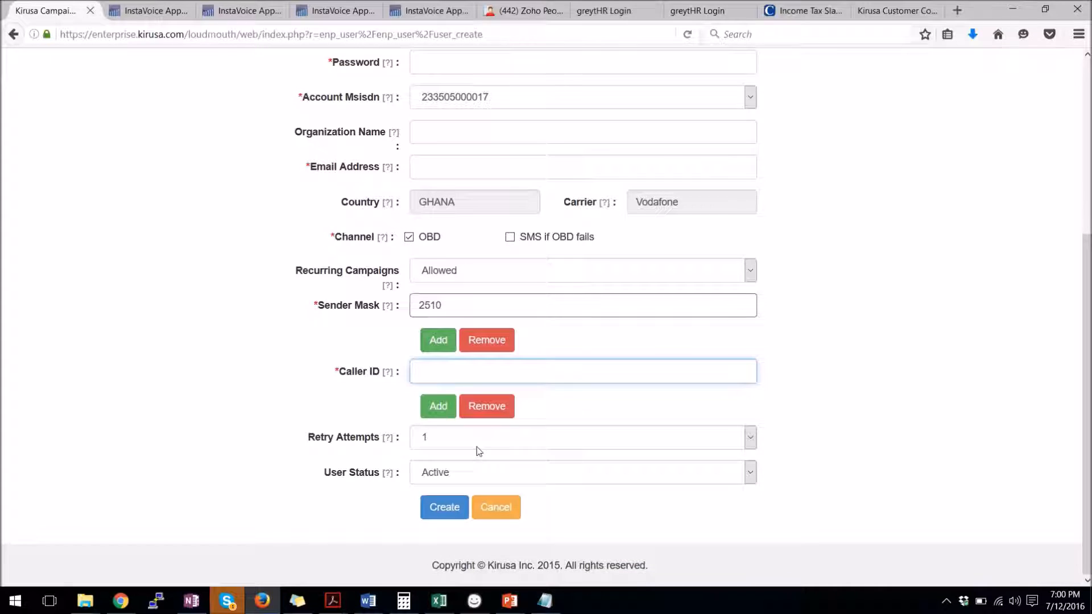
pyautogui.click(435, 449)
pyautogui.click(456, 371)
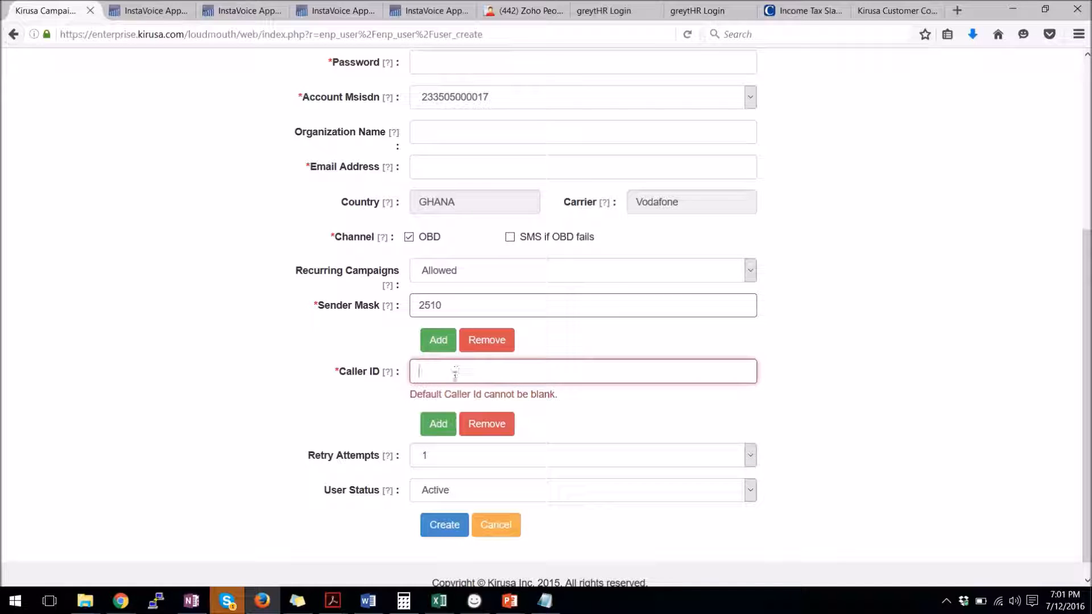
pyautogui.write('123456789')
# Set Retry Attempts to 2, keeping the 60-minute OBD interval and Active user status
pyautogui.click(455, 465)
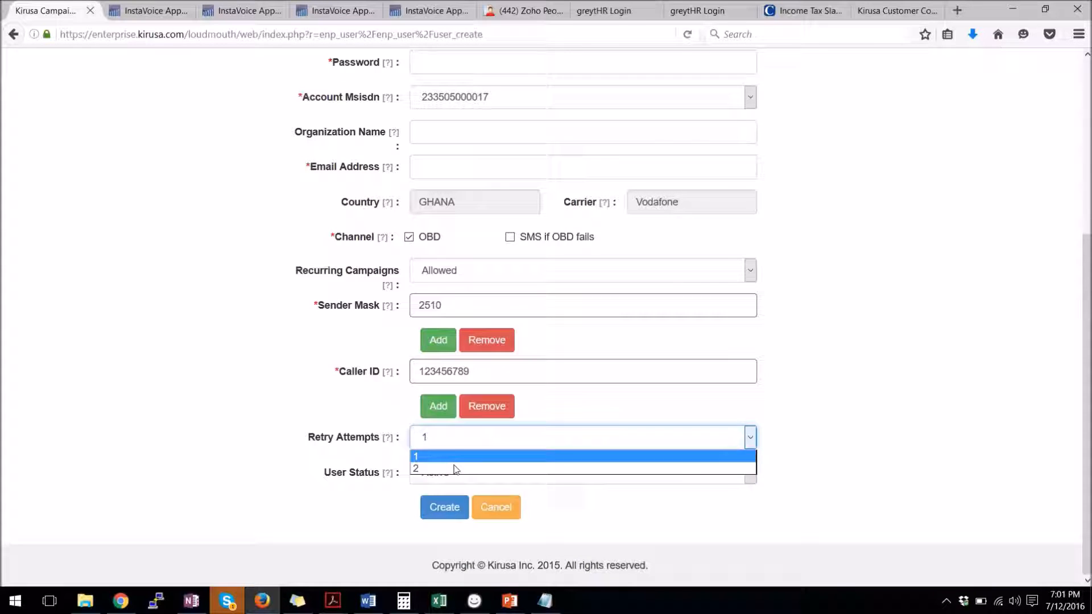
pyautogui.click(449, 467)
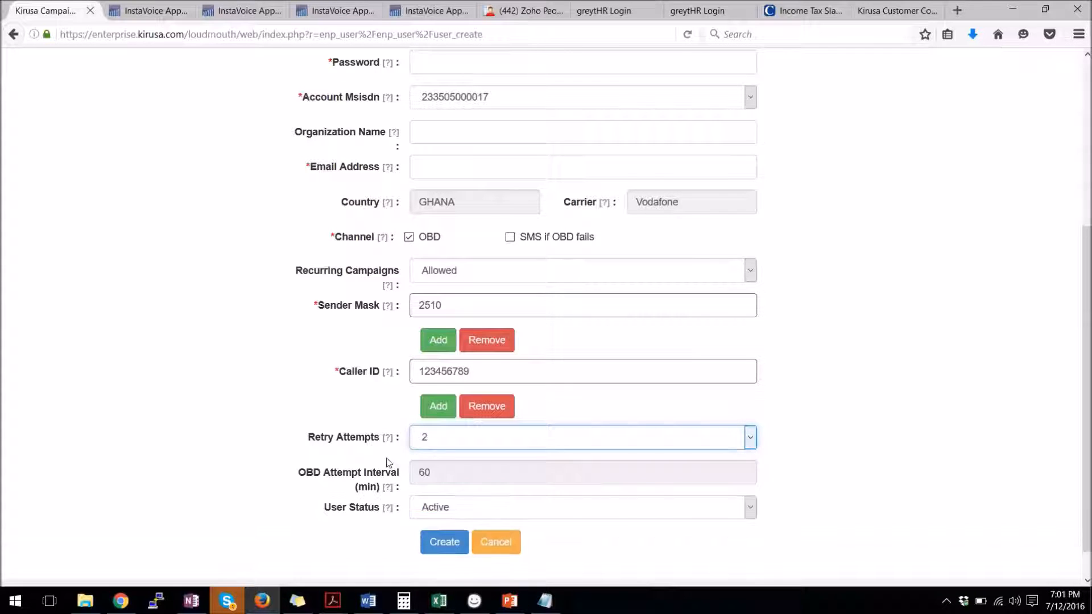
pyautogui.click(448, 473)
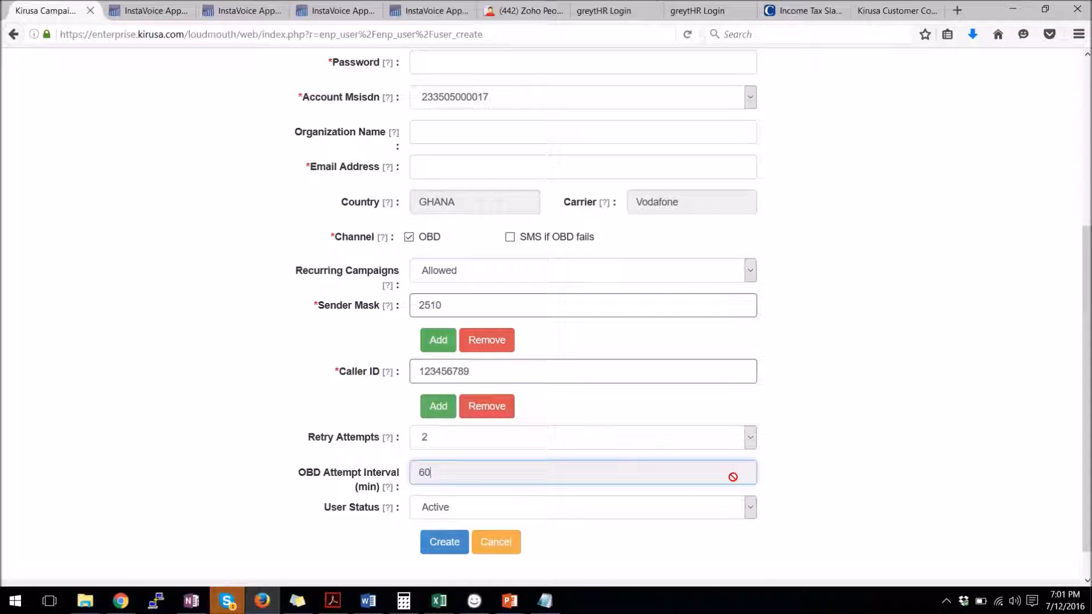
pyautogui.scroll(-1, 733, 477)
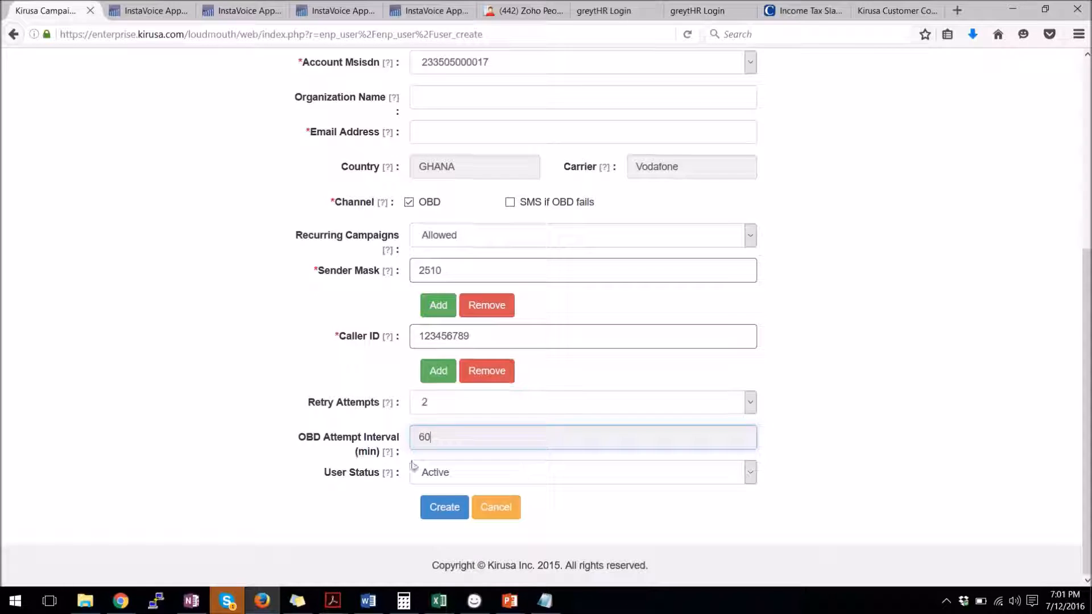
pyautogui.moveTo(389, 455)
pyautogui.click(473, 476)
pyautogui.click(473, 476)
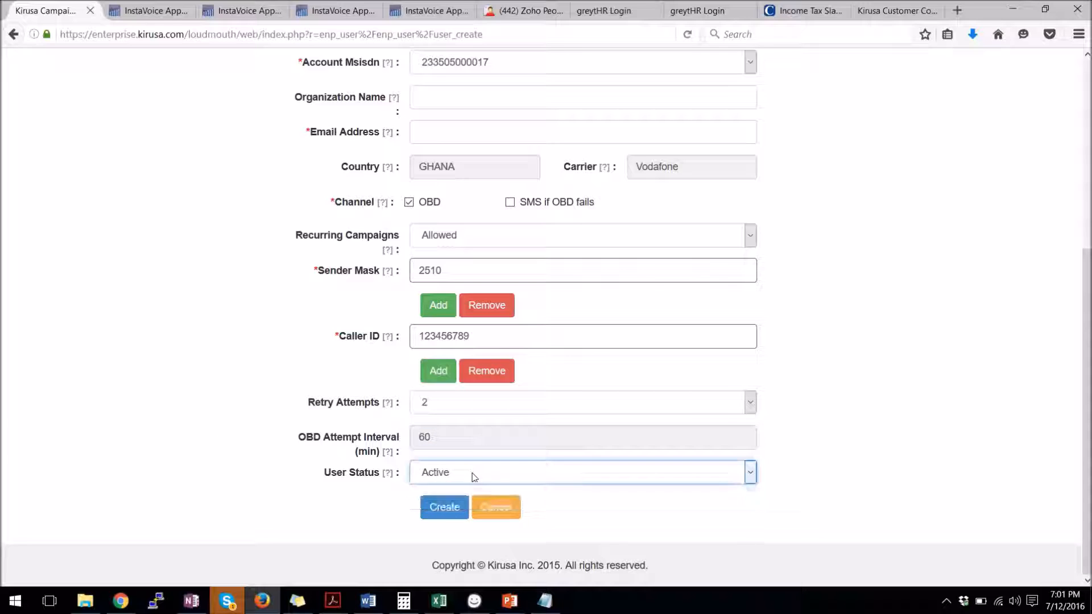
# Leave the Login Id and Password blank and head to Reports, triggering the unsaved-data warning
pyautogui.scroll(4, 513, 347)
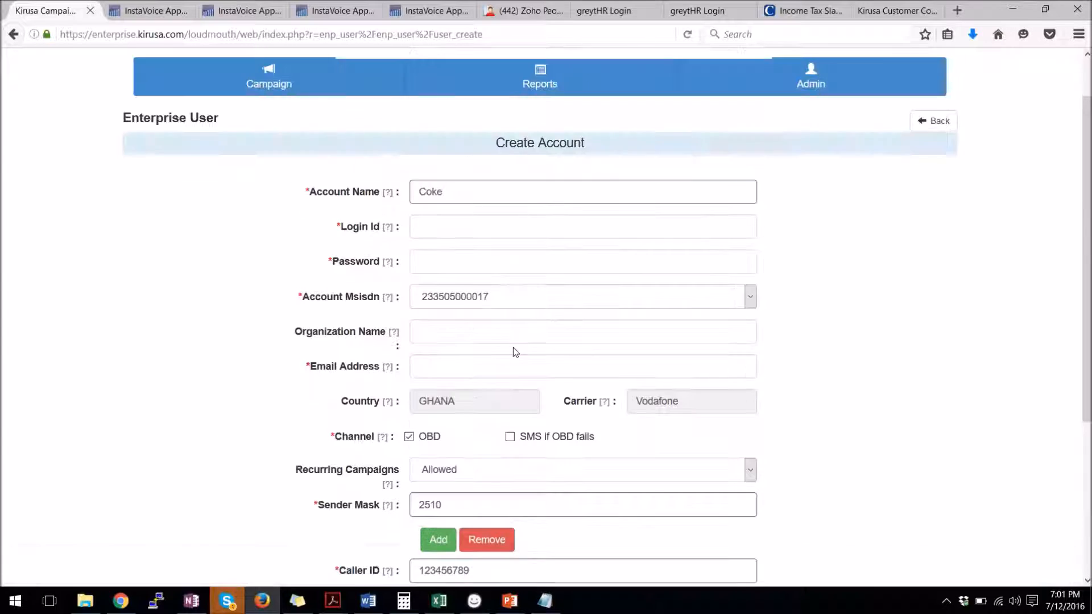
pyautogui.click(428, 228)
pyautogui.click(426, 263)
pyautogui.scroll(-4, 583, 427)
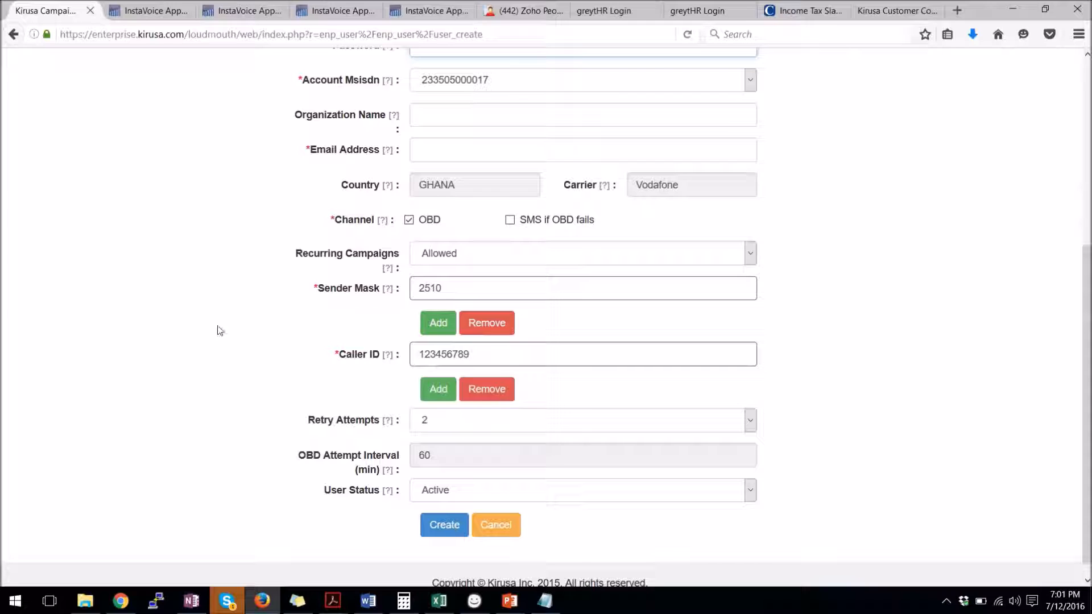
pyautogui.scroll(5, 219, 330)
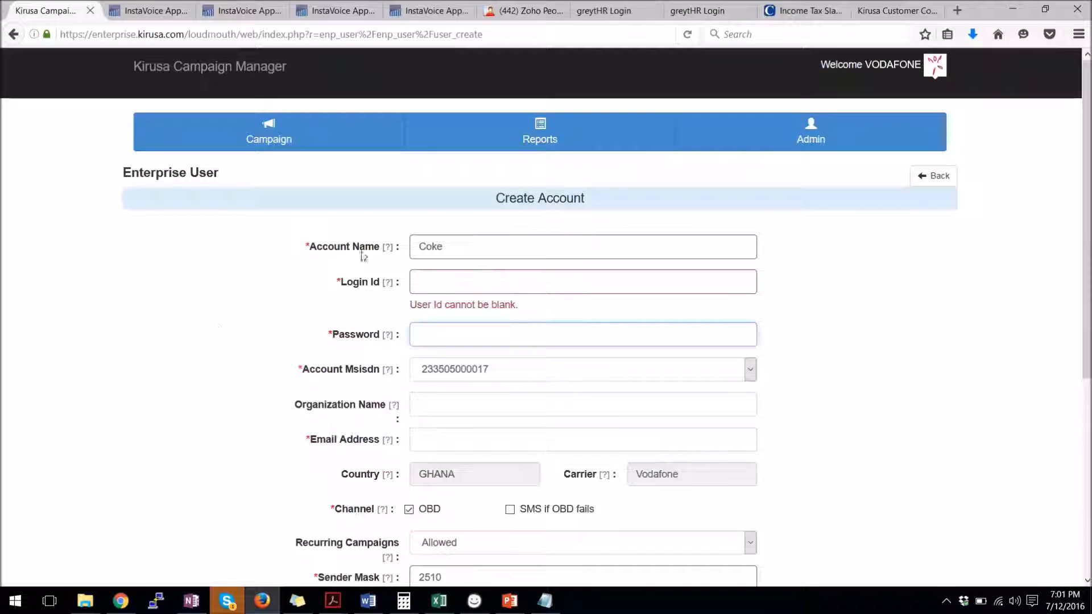
pyautogui.click(543, 141)
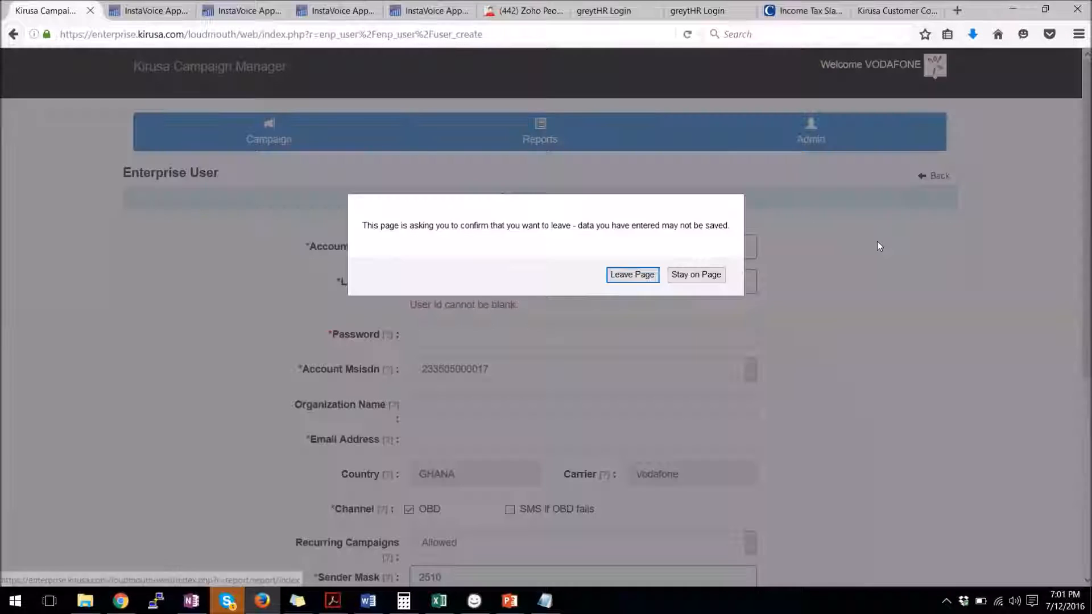
# Confirm Leave Page and open the enterprise user's report, which shows no campaigns
pyautogui.click(646, 277)
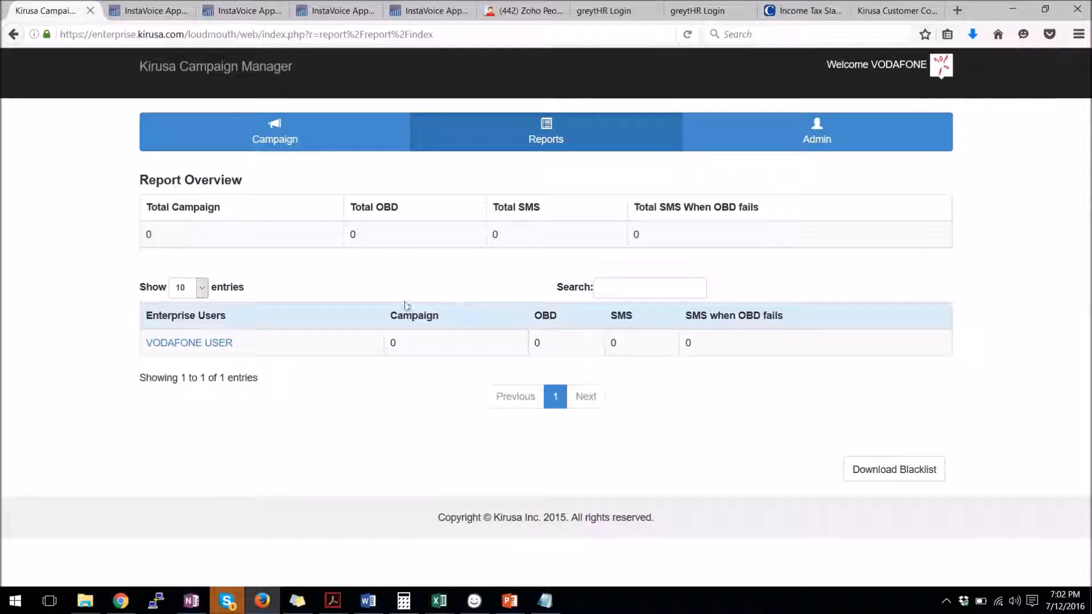
pyautogui.click(172, 354)
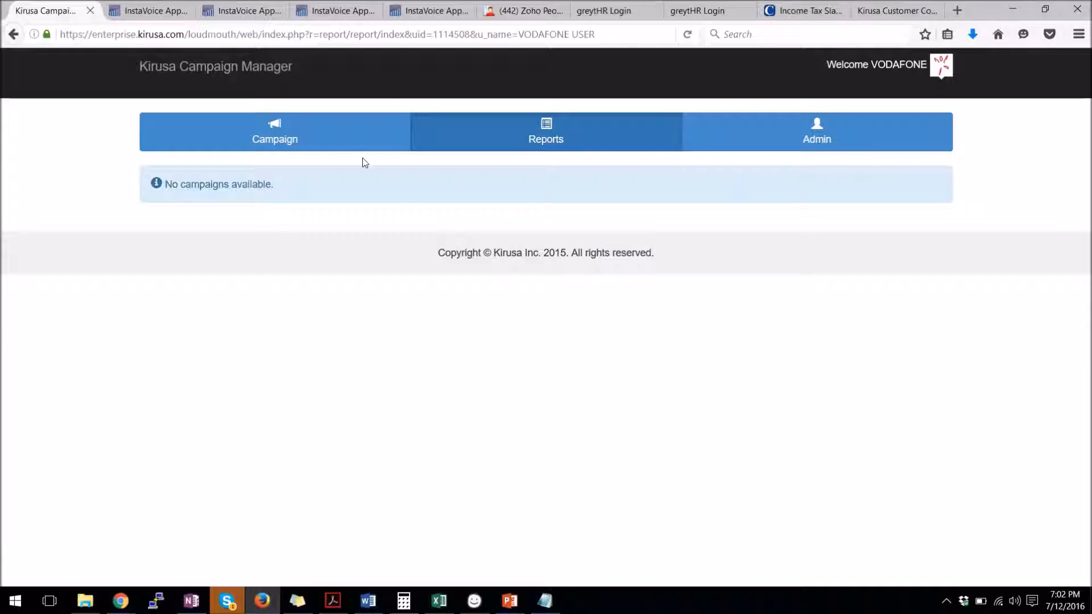
# View the Campaign list, then present the Kirusa Konnect deck from slide 2 with Shift+F5
pyautogui.click(298, 142)
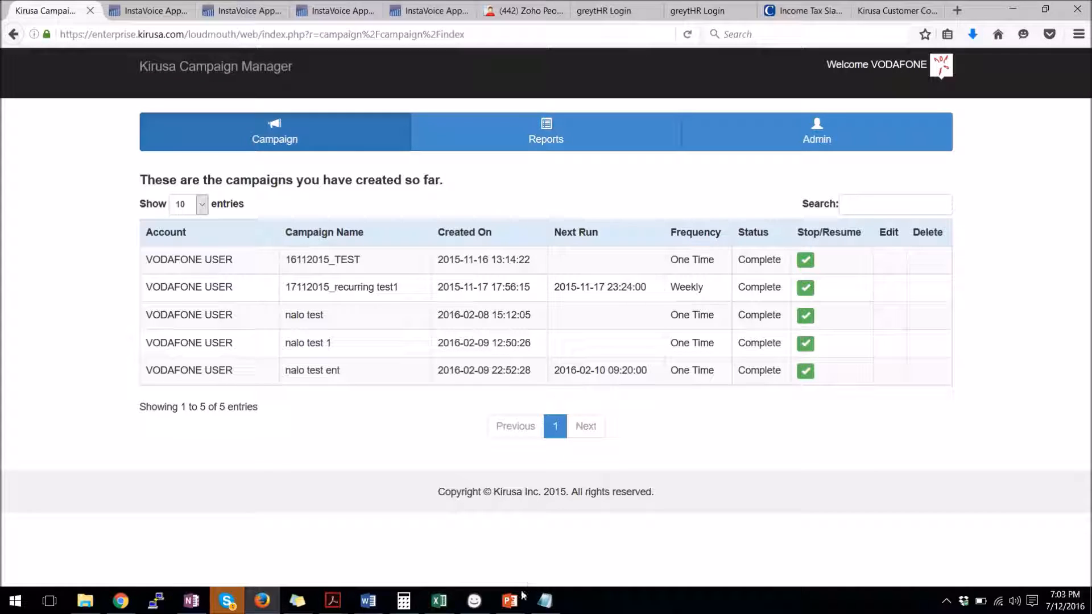
pyautogui.moveTo(509, 600)
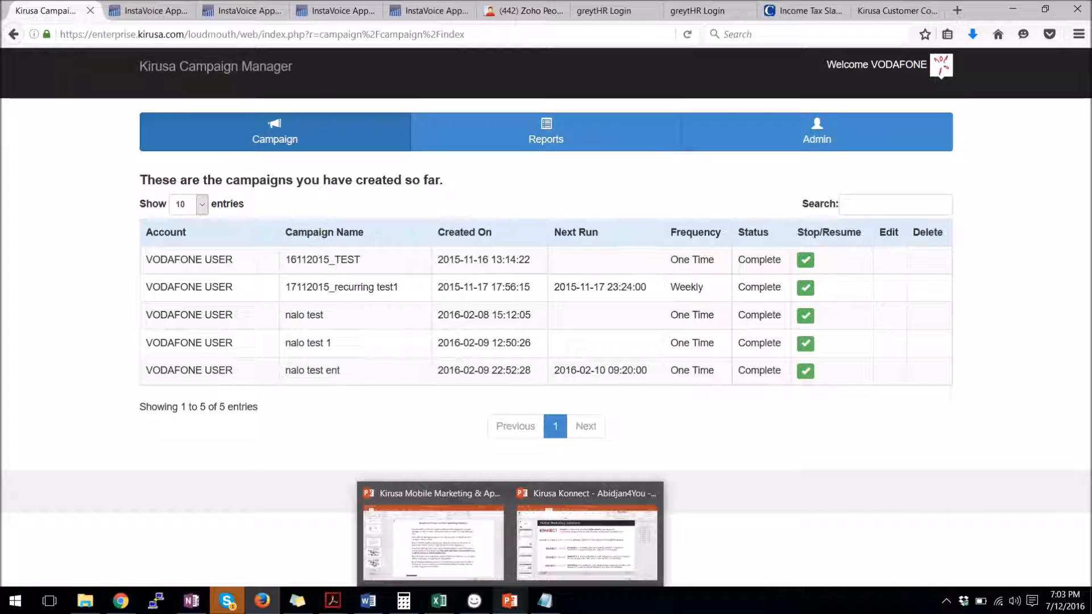
pyautogui.click(548, 569)
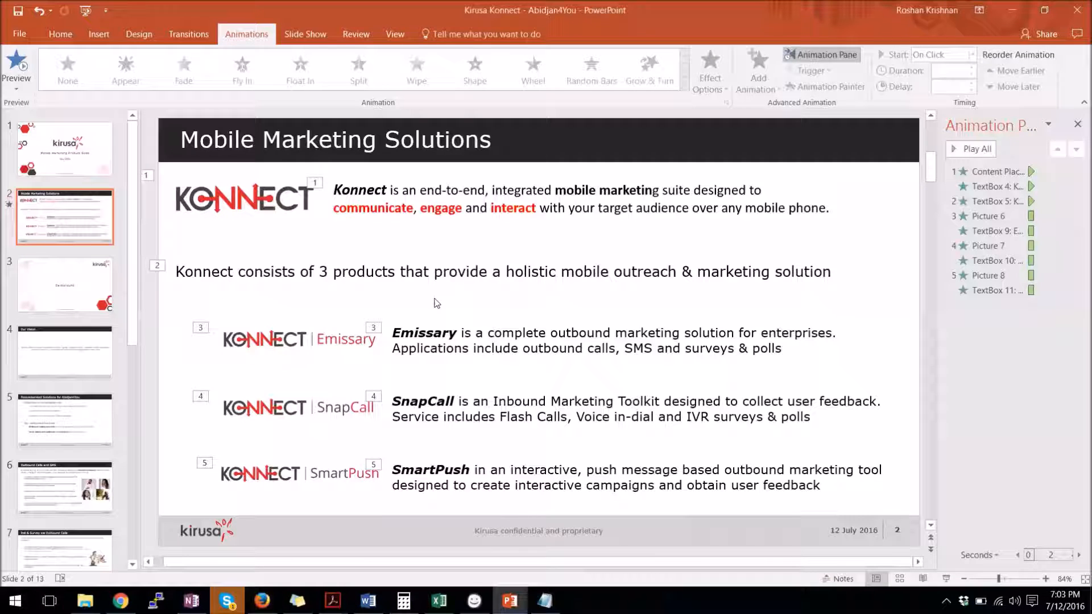
pyautogui.hotkey('shift', 'F5')
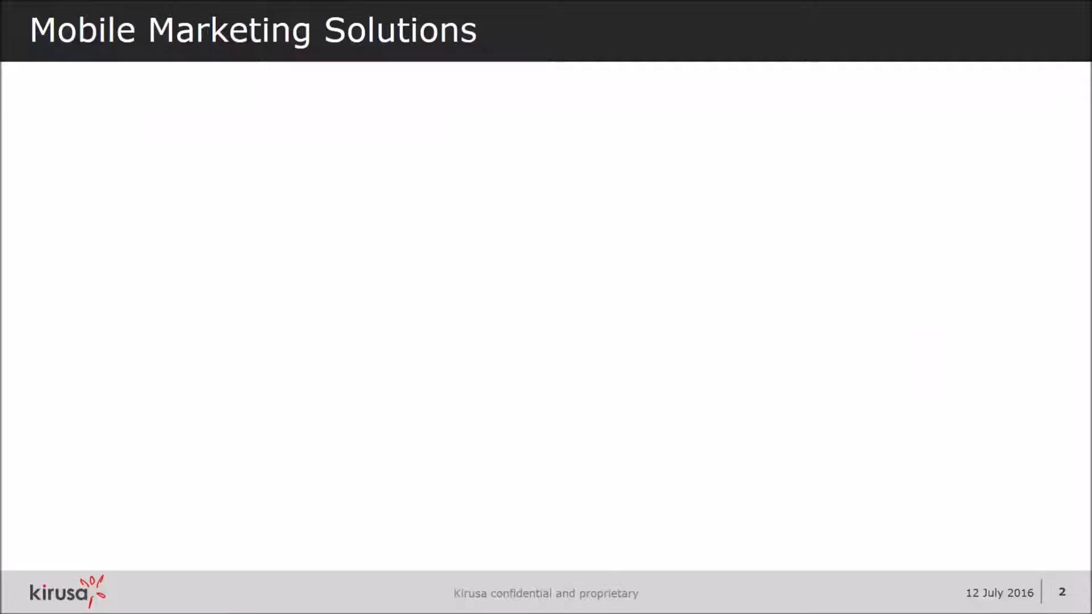